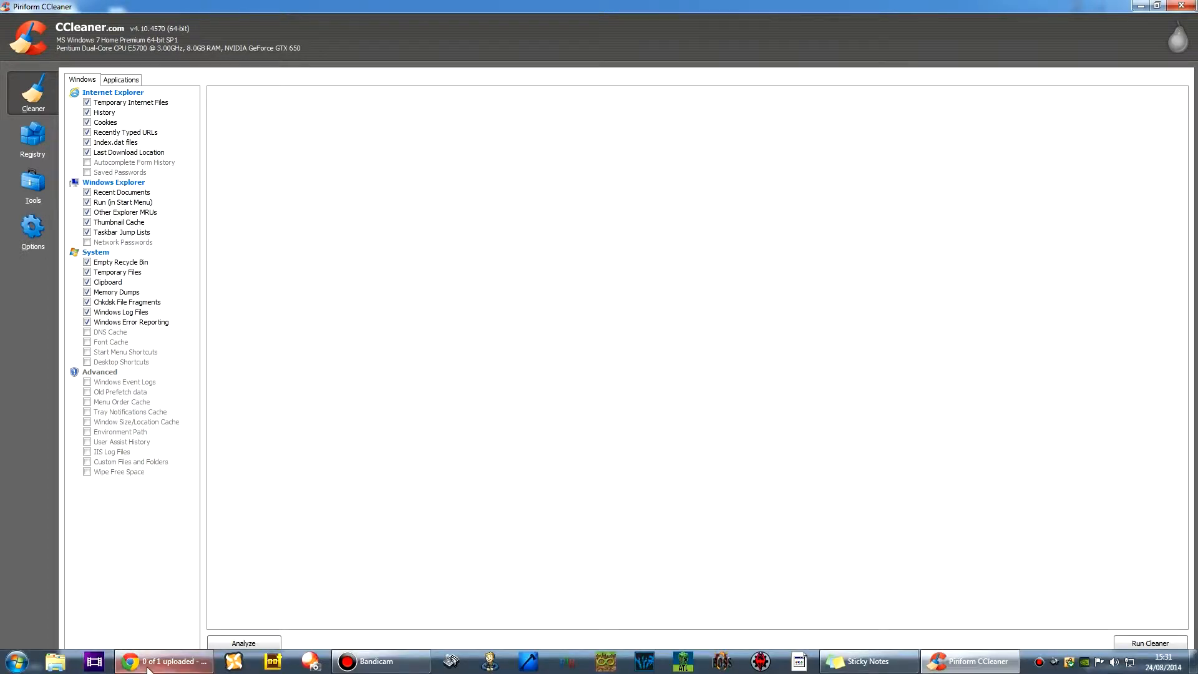
Switch to Chrome, view the YouTube home page in a new tab, and close that tab before returning to CCleaner.
{"action": "left_click", "coordinate": [164, 661]}
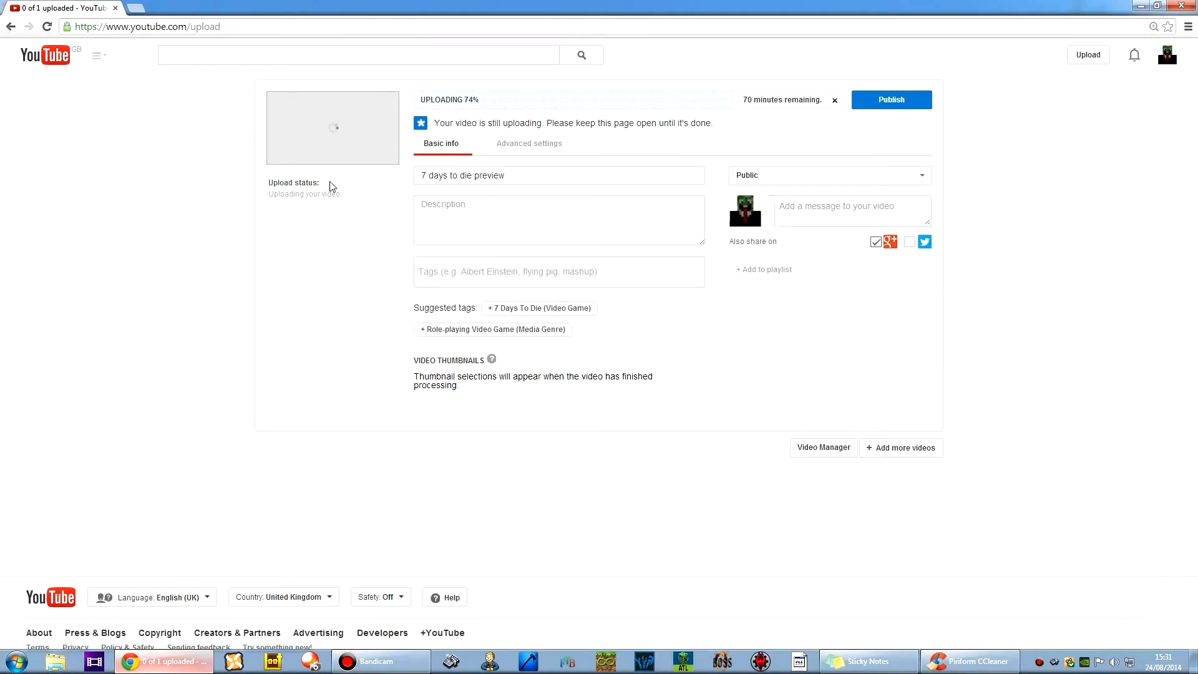
{"action": "left_click", "coordinate": [136, 8]}
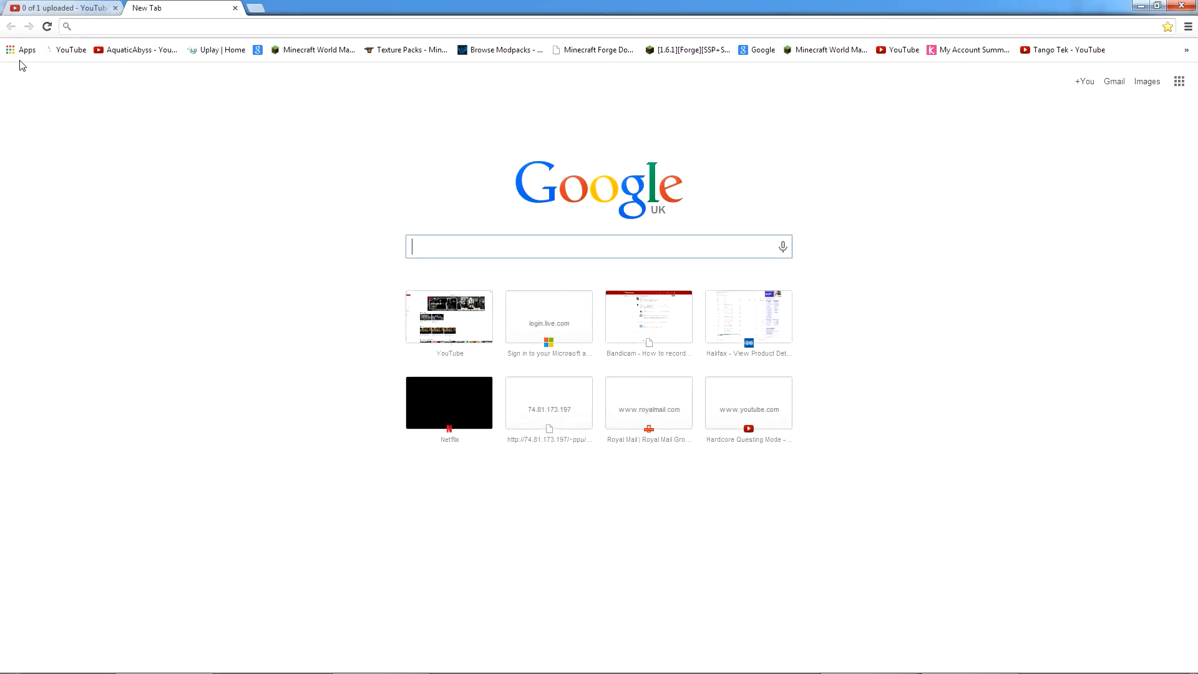
{"action": "left_click", "coordinate": [60, 50]}
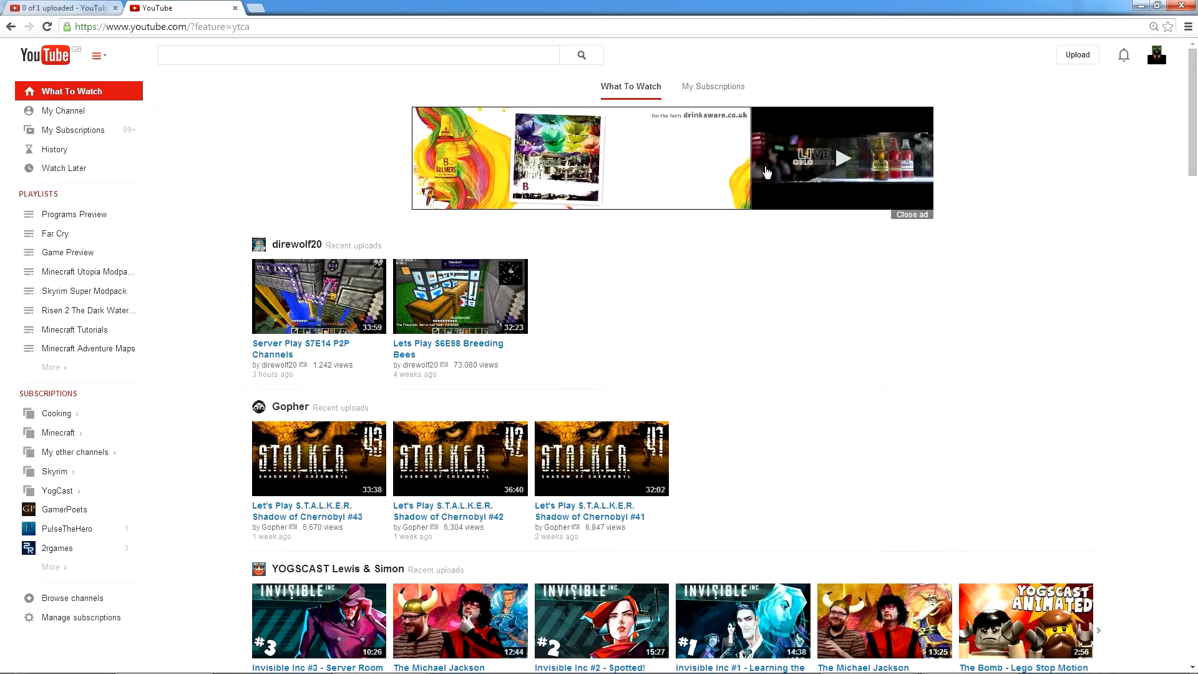
{"action": "left_click", "coordinate": [235, 8]}
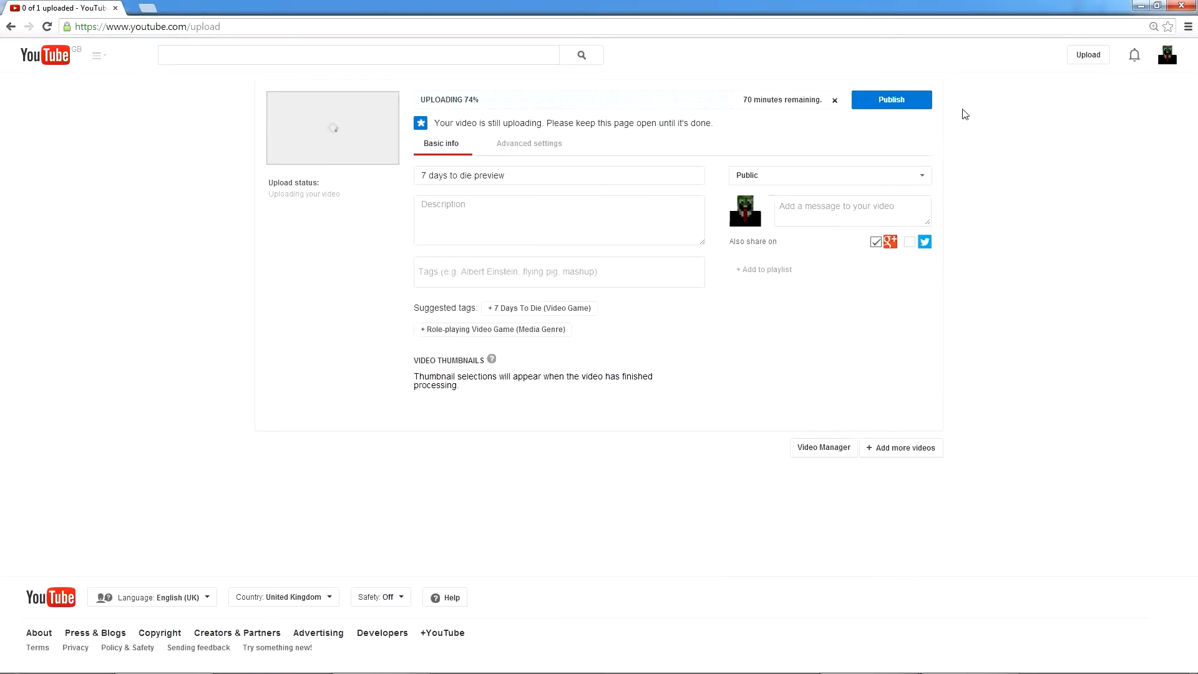
{"action": "left_click", "coordinate": [1140, 6]}
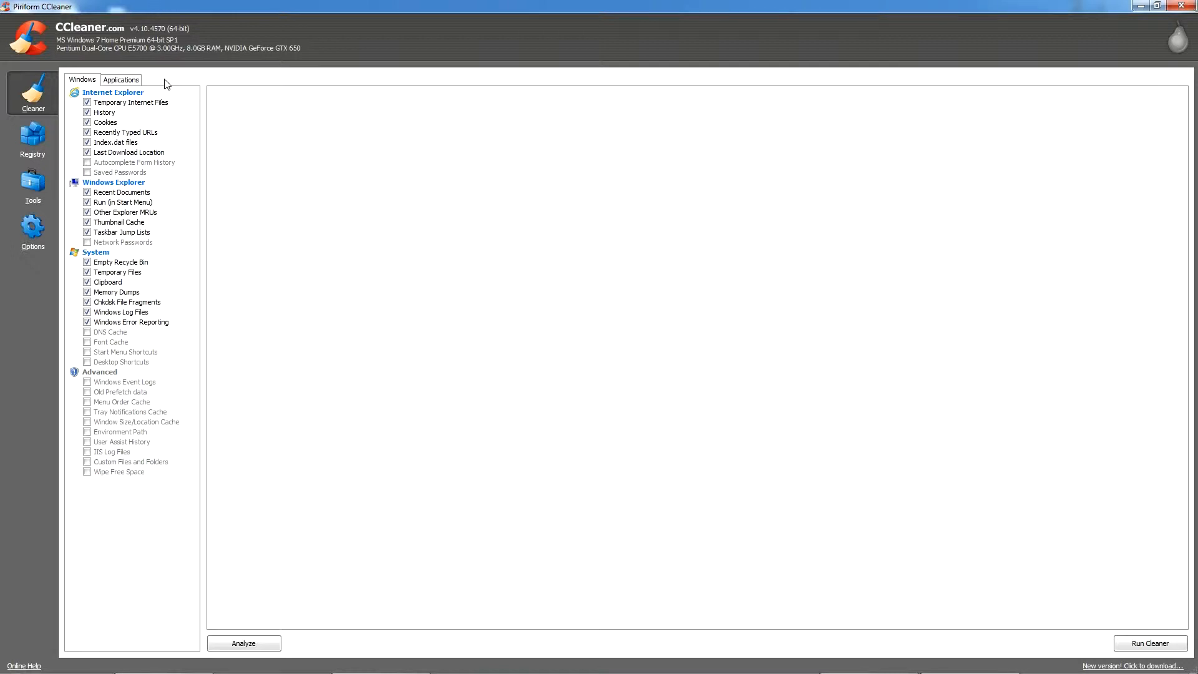
Show CCleaner's Registry Cleaner section and open the list of installed programs in the Windows Control Panel.
{"action": "left_click", "coordinate": [34, 138]}
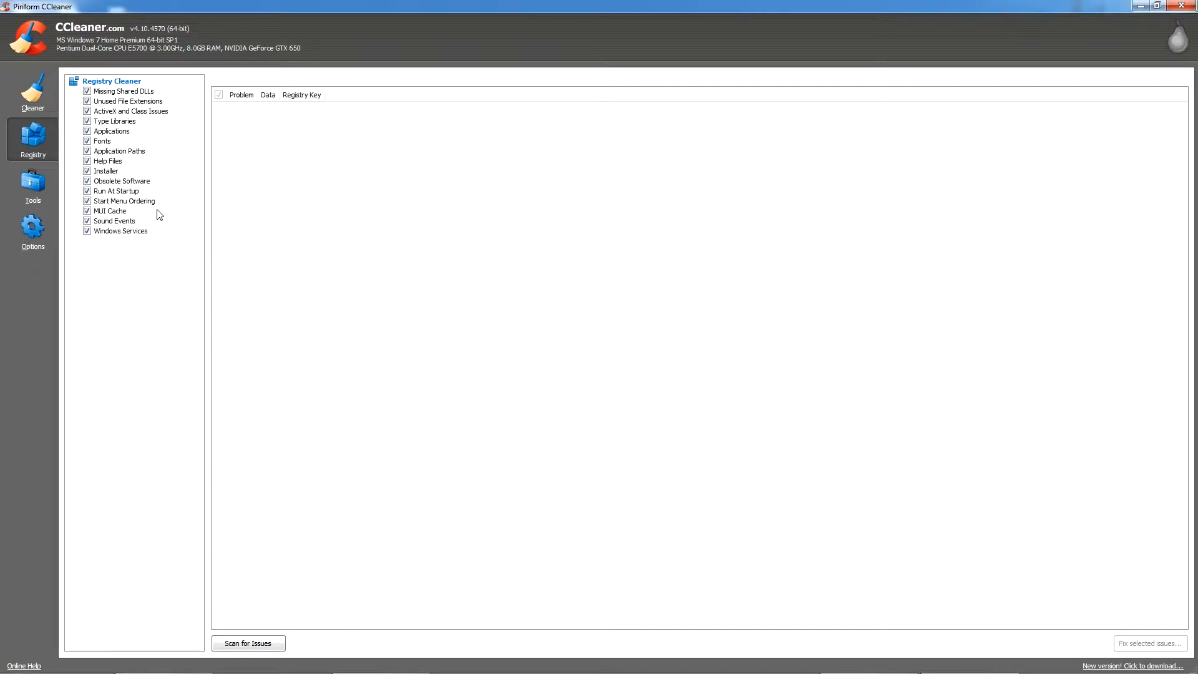
{"action": "left_click", "coordinate": [1141, 6]}
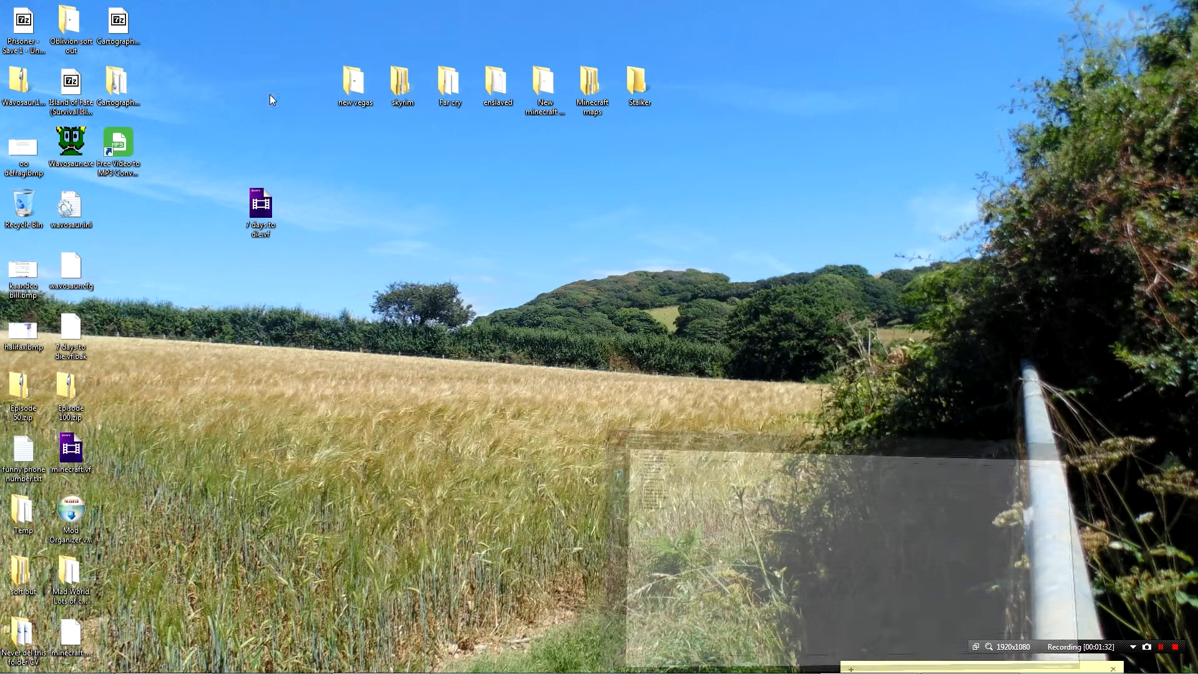
{"action": "left_click", "coordinate": [16, 661]}
{"action": "left_click", "coordinate": [214, 406]}
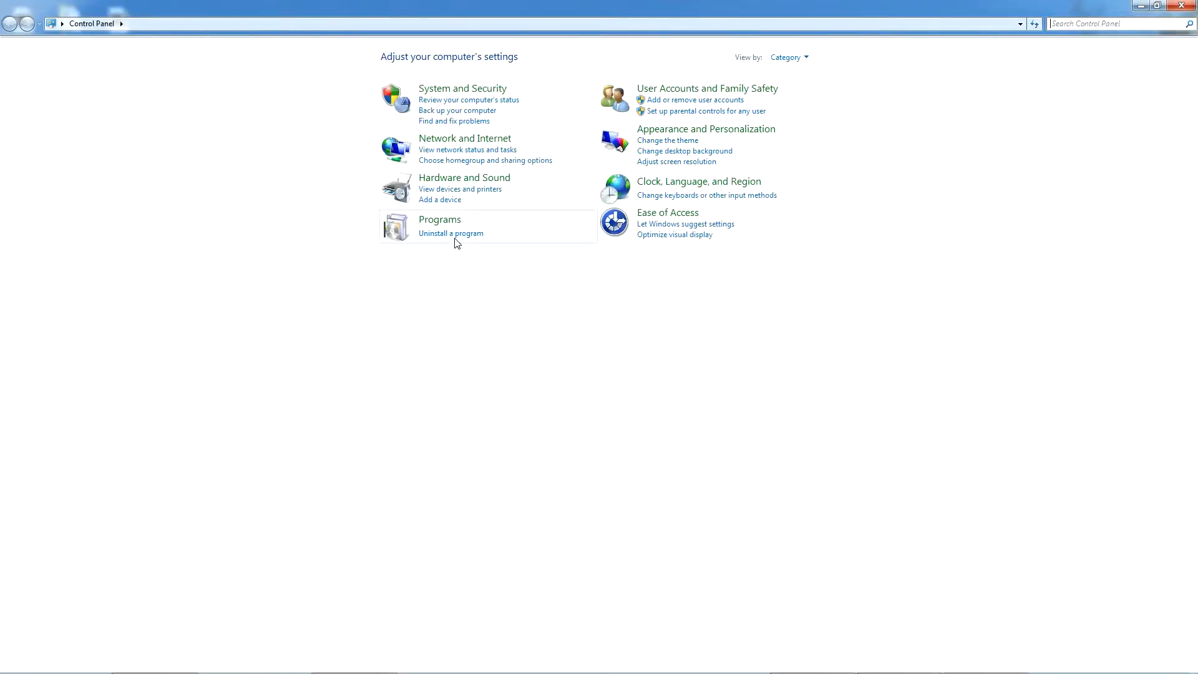
{"action": "left_click", "coordinate": [440, 220]}
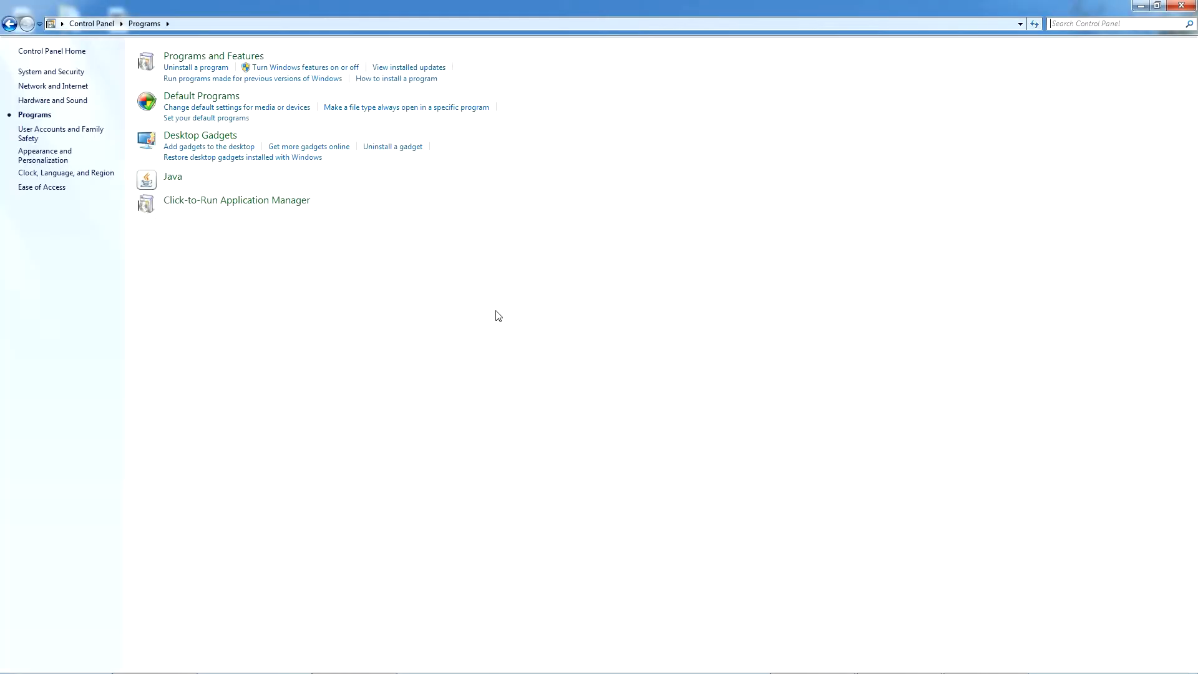
{"action": "left_click", "coordinate": [206, 67]}
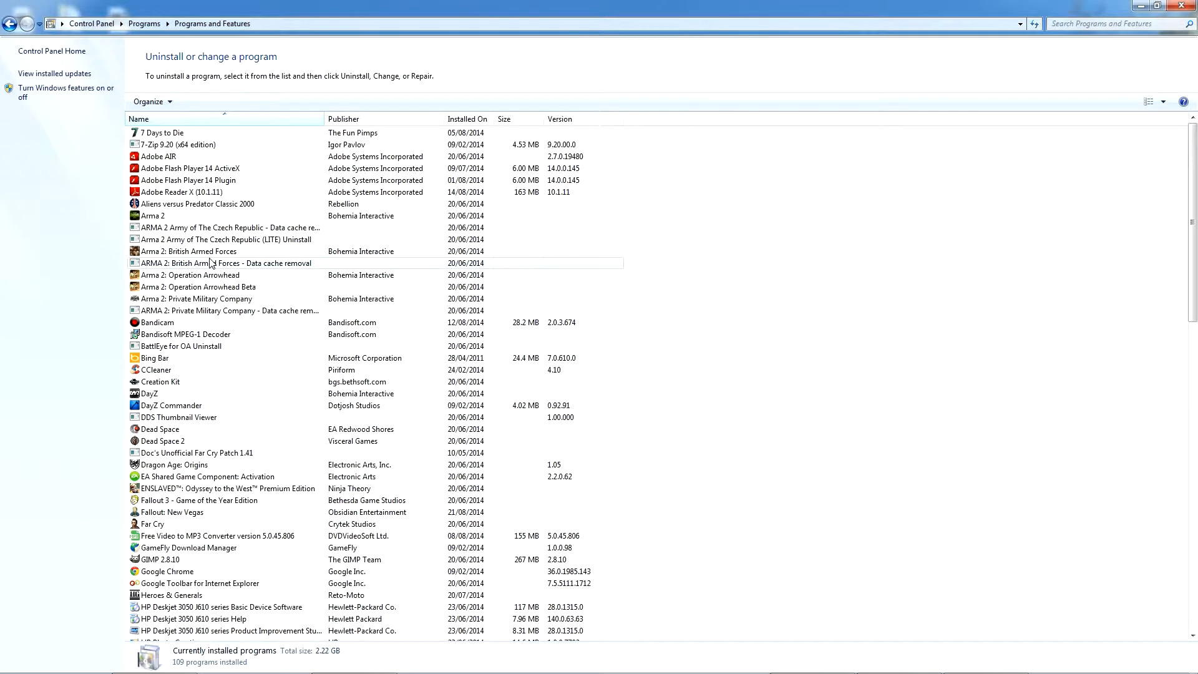
Bring up the uninstall option for Arma 2 without running it, and close the installed programs list.
{"action": "left_click", "coordinate": [356, 214]}
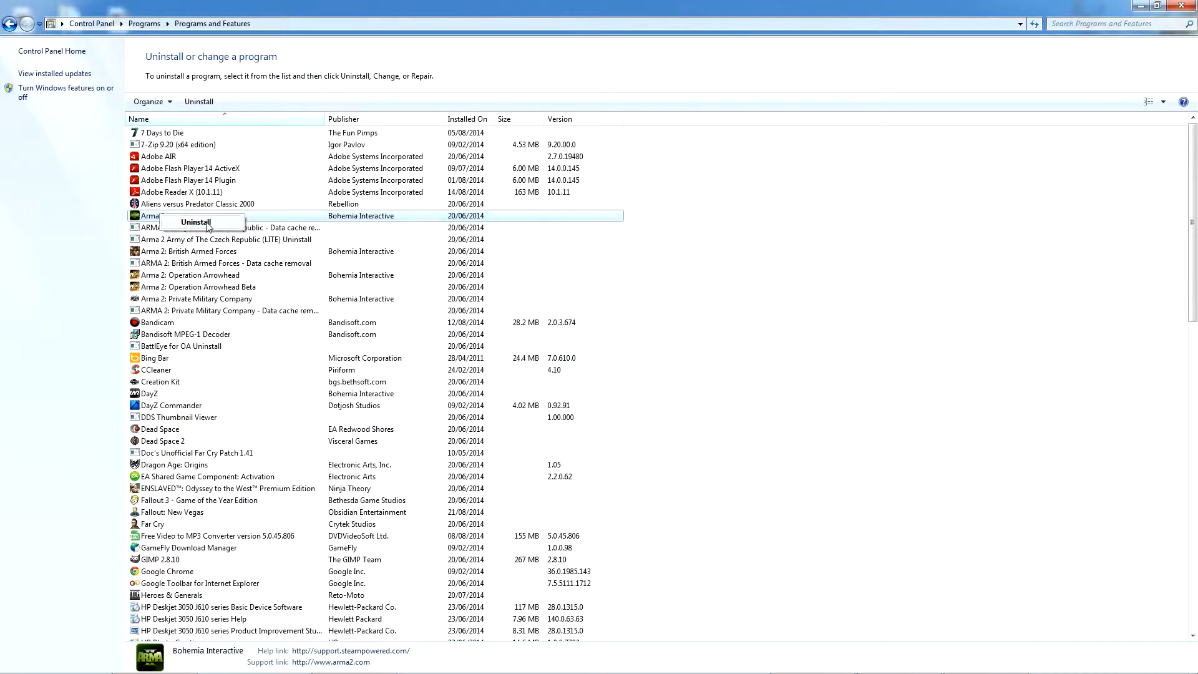
{"action": "left_click", "coordinate": [416, 15]}
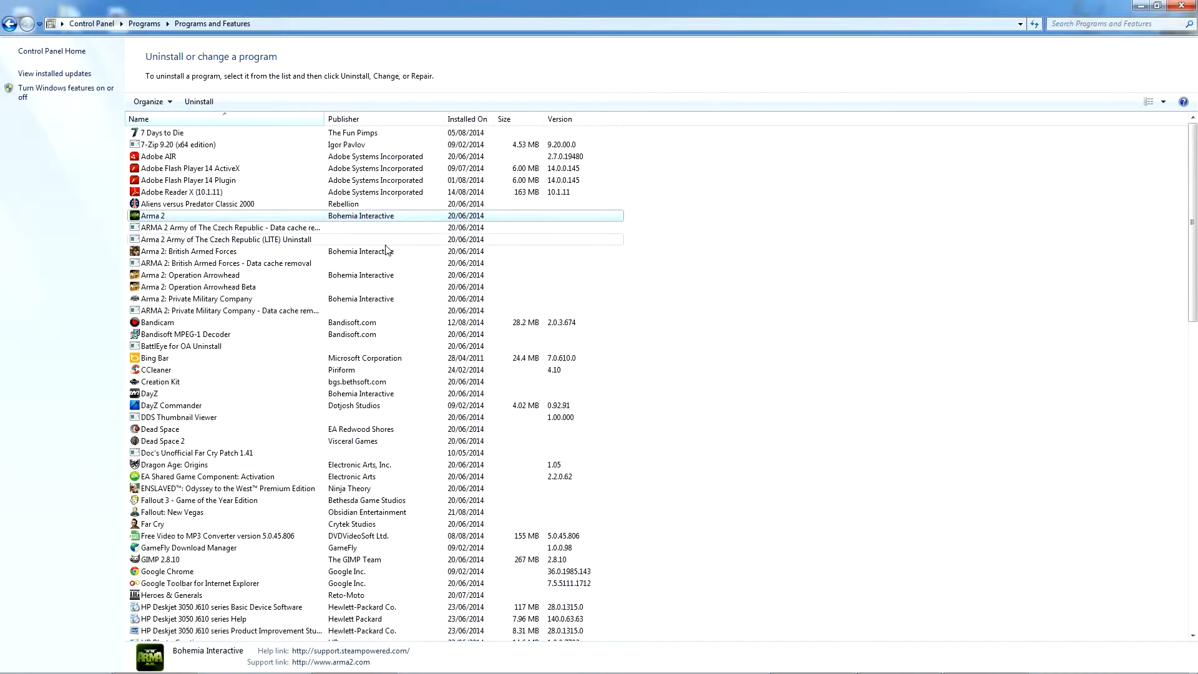
{"action": "left_click", "coordinate": [1190, 5]}
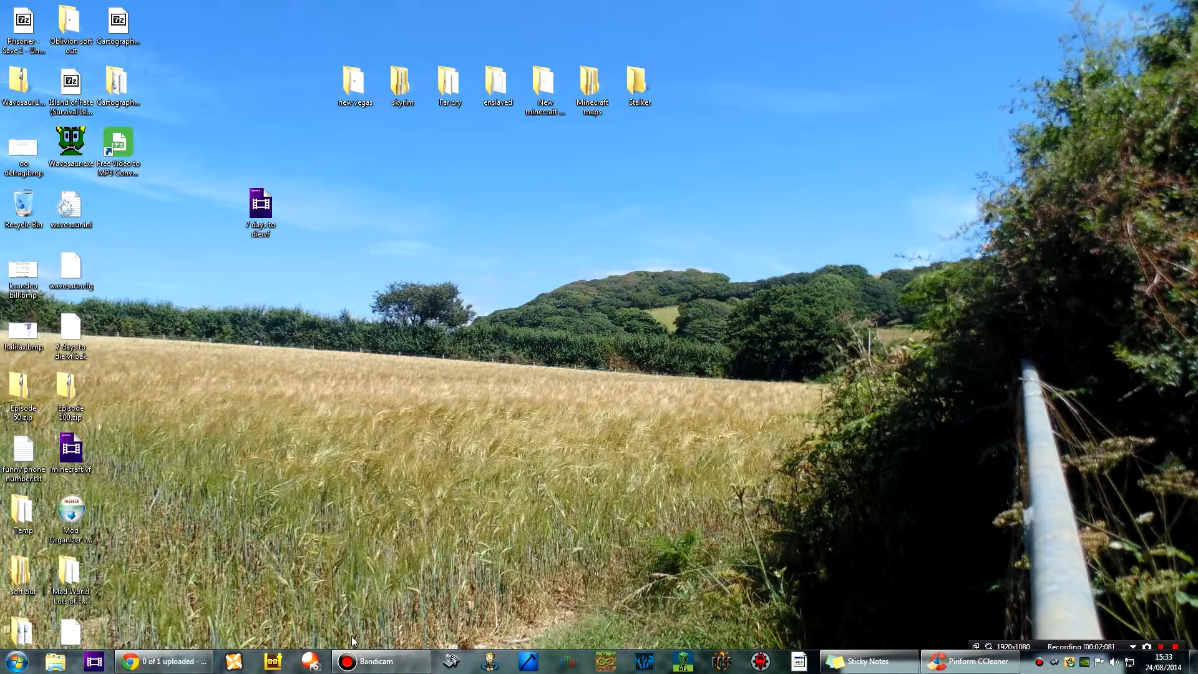
Return to CCleaner, find regedit through the Windows search, and open the Registry Editor maximized.
{"action": "left_click", "coordinate": [841, 576]}
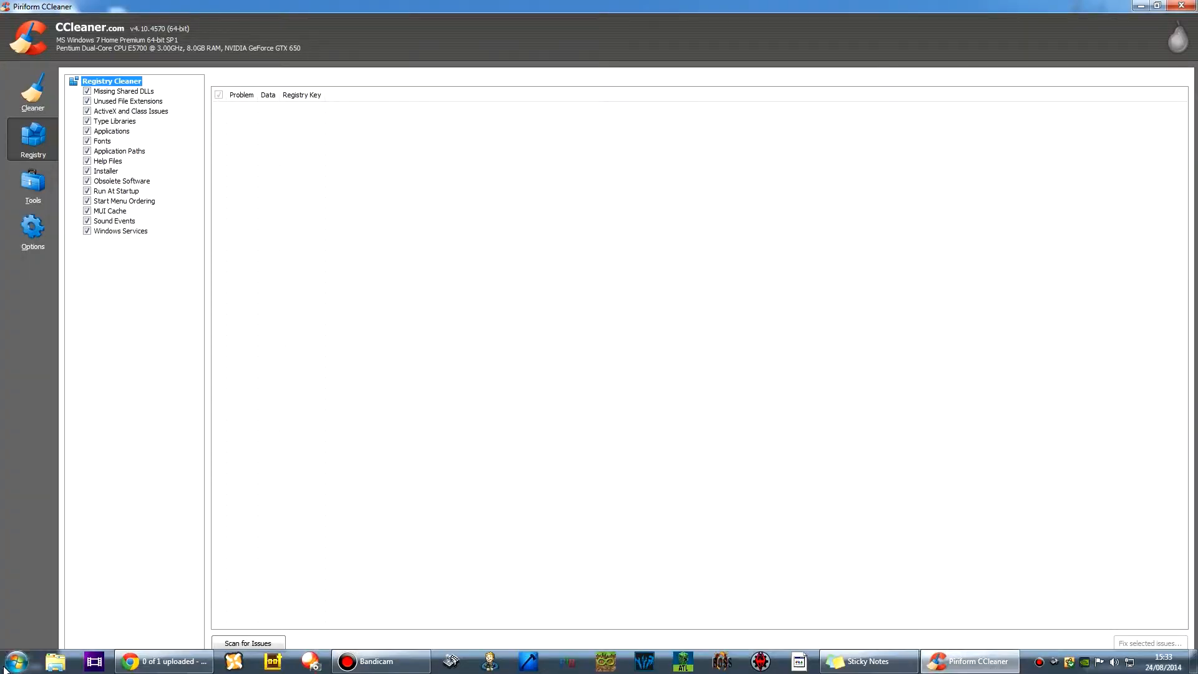
{"action": "left_click", "coordinate": [8, 668]}
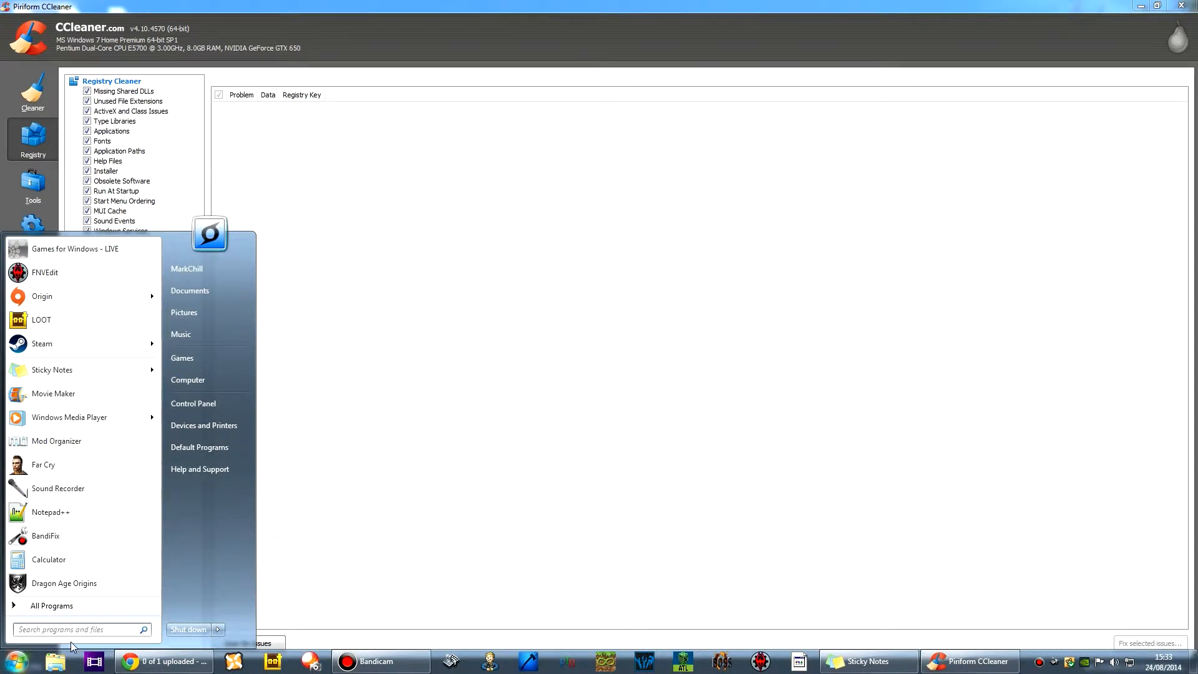
{"action": "type", "text": "reged"}
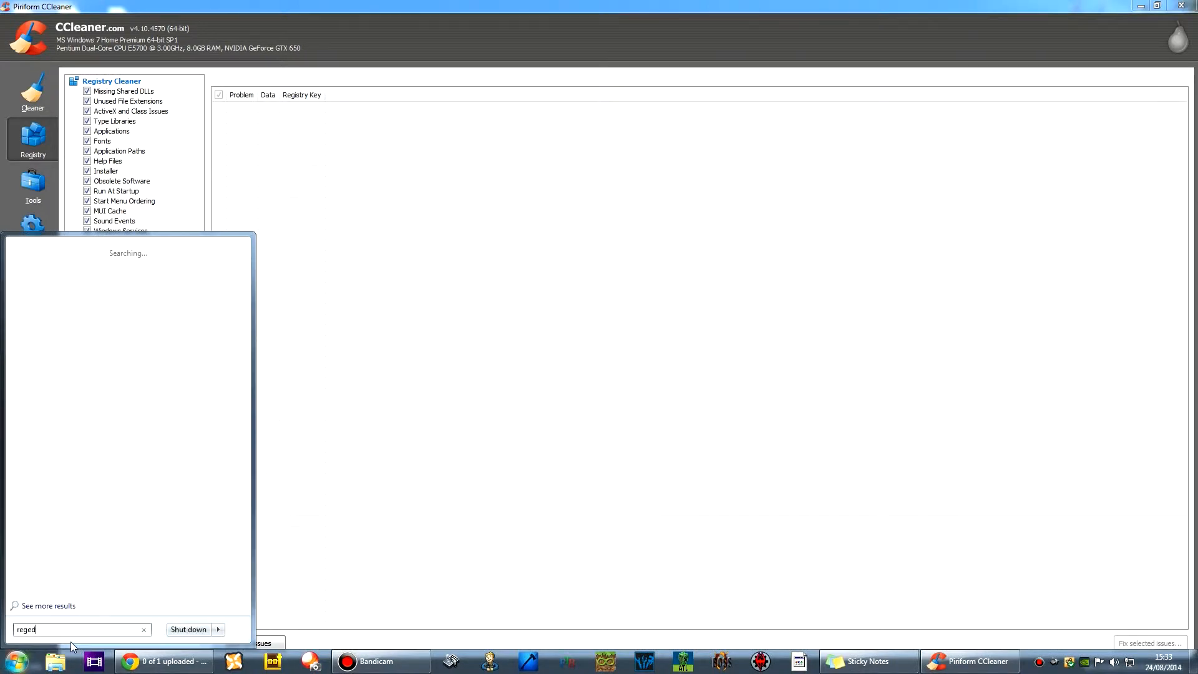
{"action": "type", "text": "it"}
{"action": "left_click", "coordinate": [37, 268]}
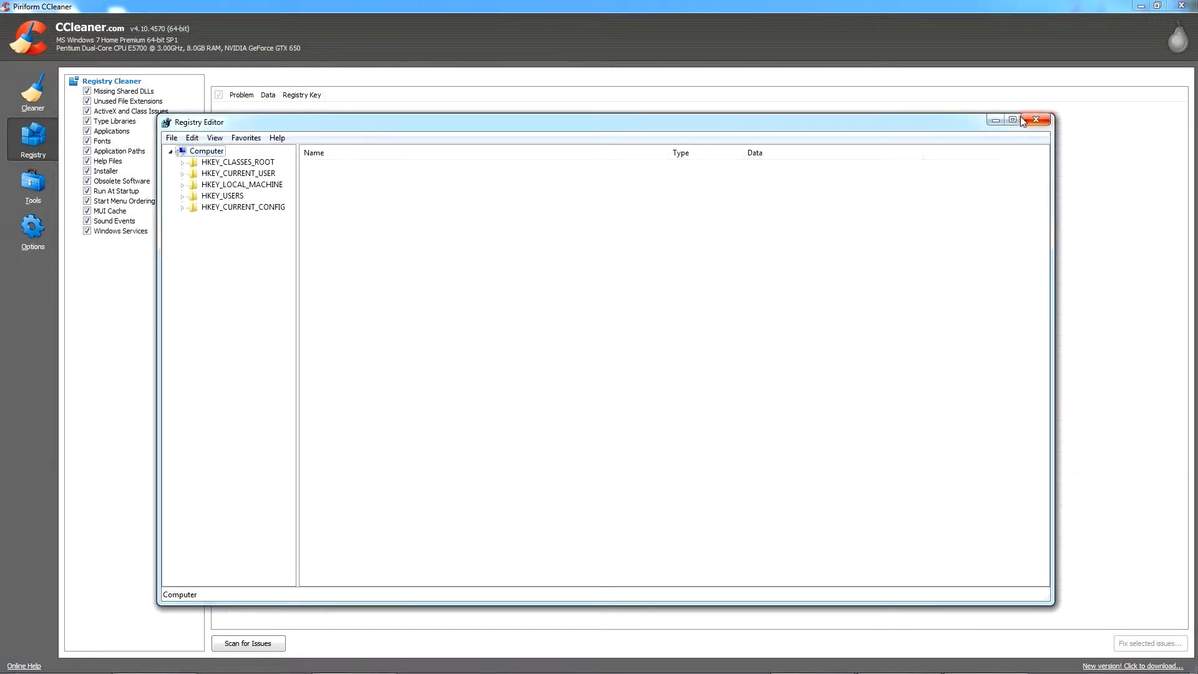
{"action": "left_click", "coordinate": [1012, 120]}
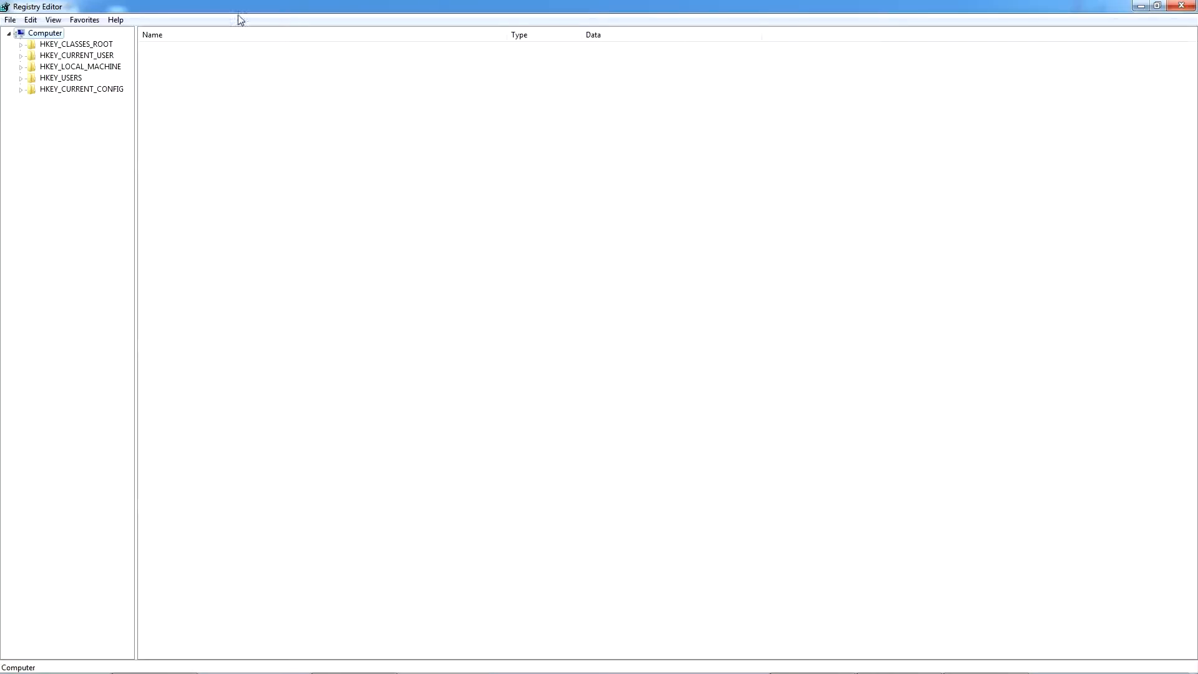
Examine the keys under HKEY_USERS\.DEFAULT\SYSTEM and the default value of HKEY_LOCAL_MACHINE, and close the Registry Editor.
{"action": "left_click", "coordinate": [27, 78]}
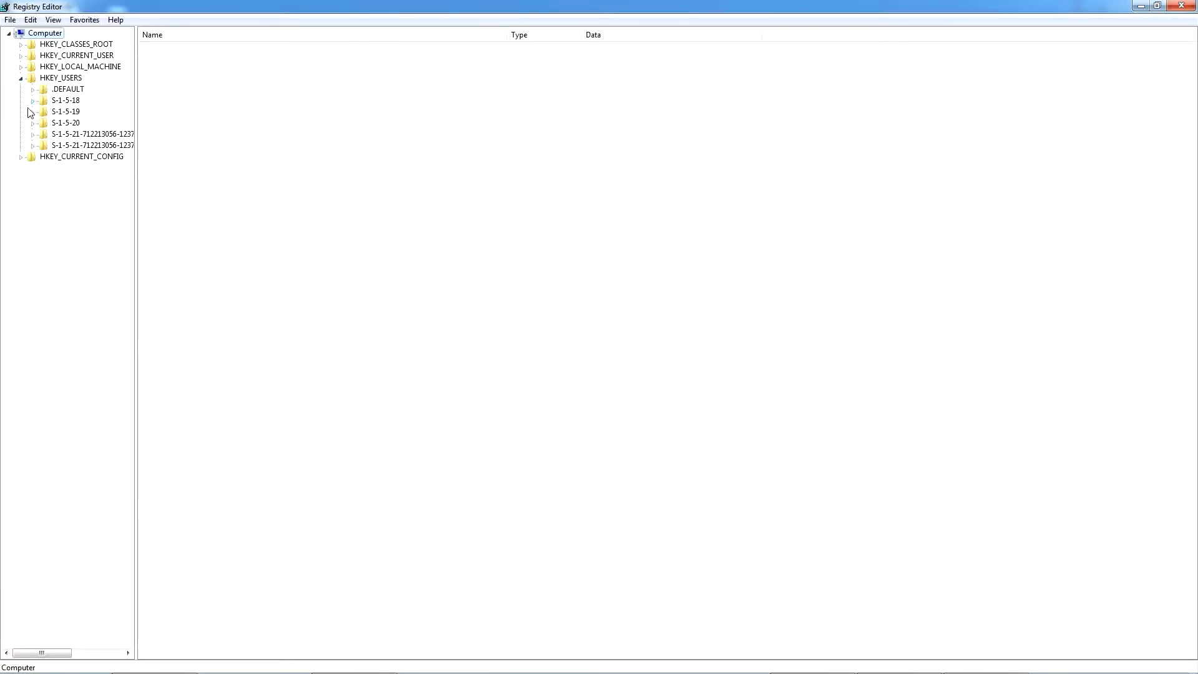
{"action": "left_click", "coordinate": [33, 90]}
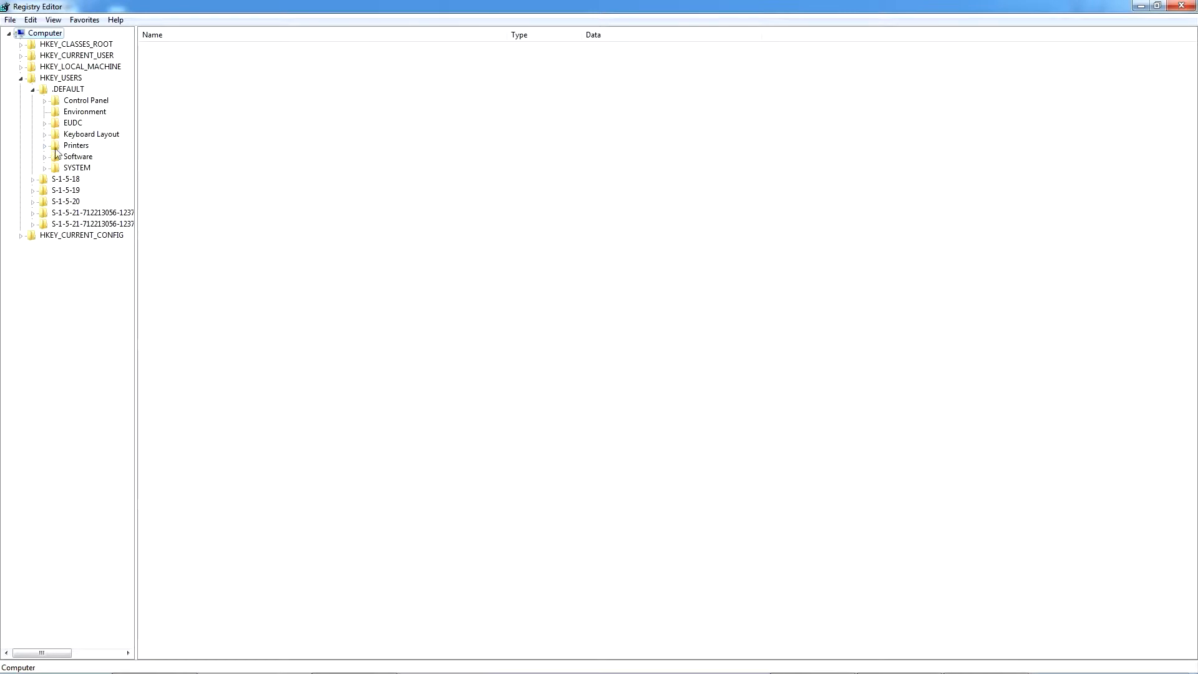
{"action": "left_click_drag", "start_coordinate": [137, 134], "coordinate": [200, 136]}
{"action": "left_click", "coordinate": [44, 168]}
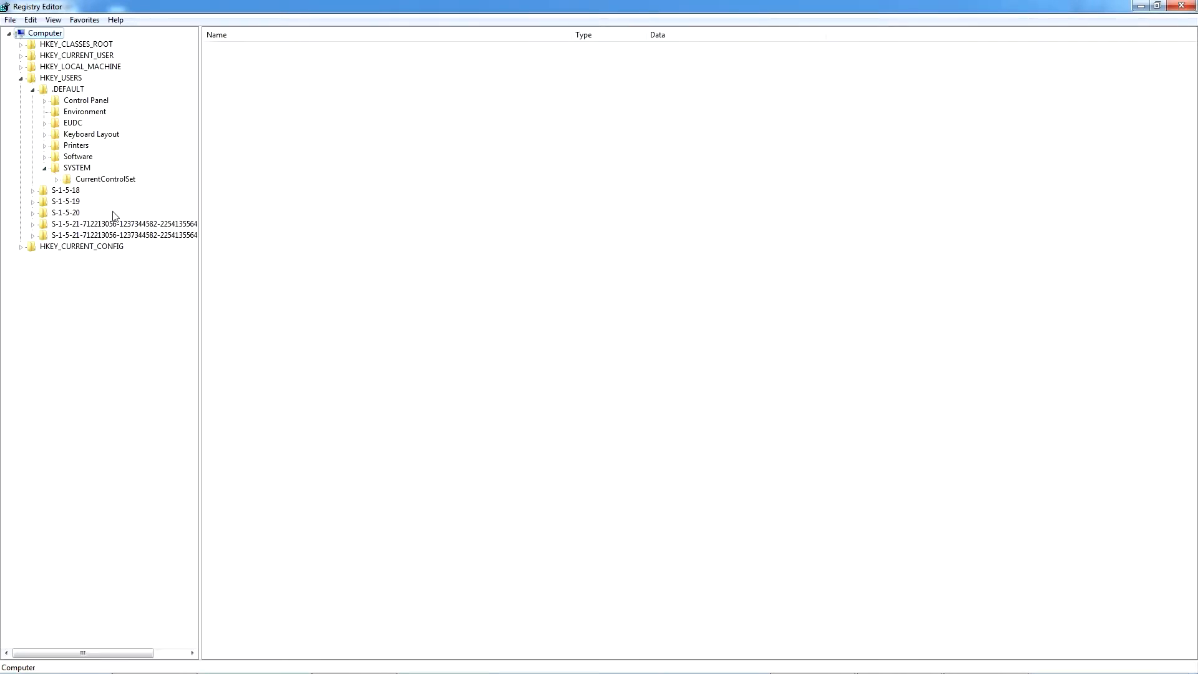
{"action": "left_click", "coordinate": [64, 67]}
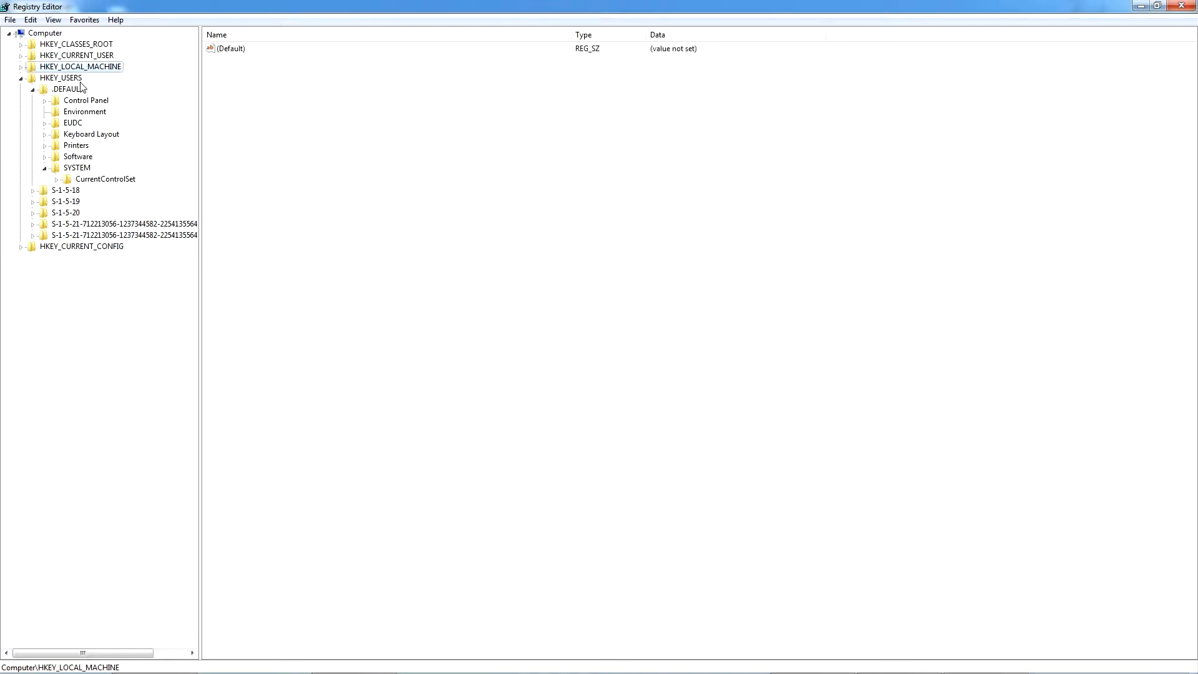
{"action": "left_click", "coordinate": [222, 51]}
{"action": "left_click", "coordinate": [284, 130]}
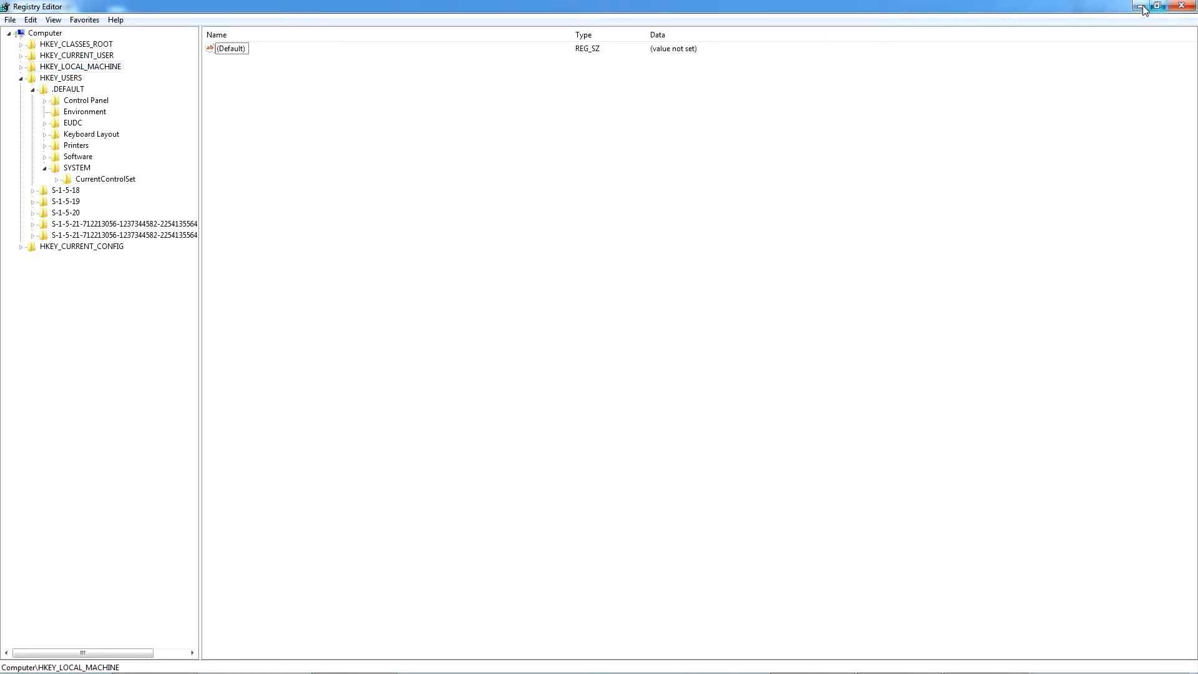
{"action": "left_click", "coordinate": [1192, 3]}
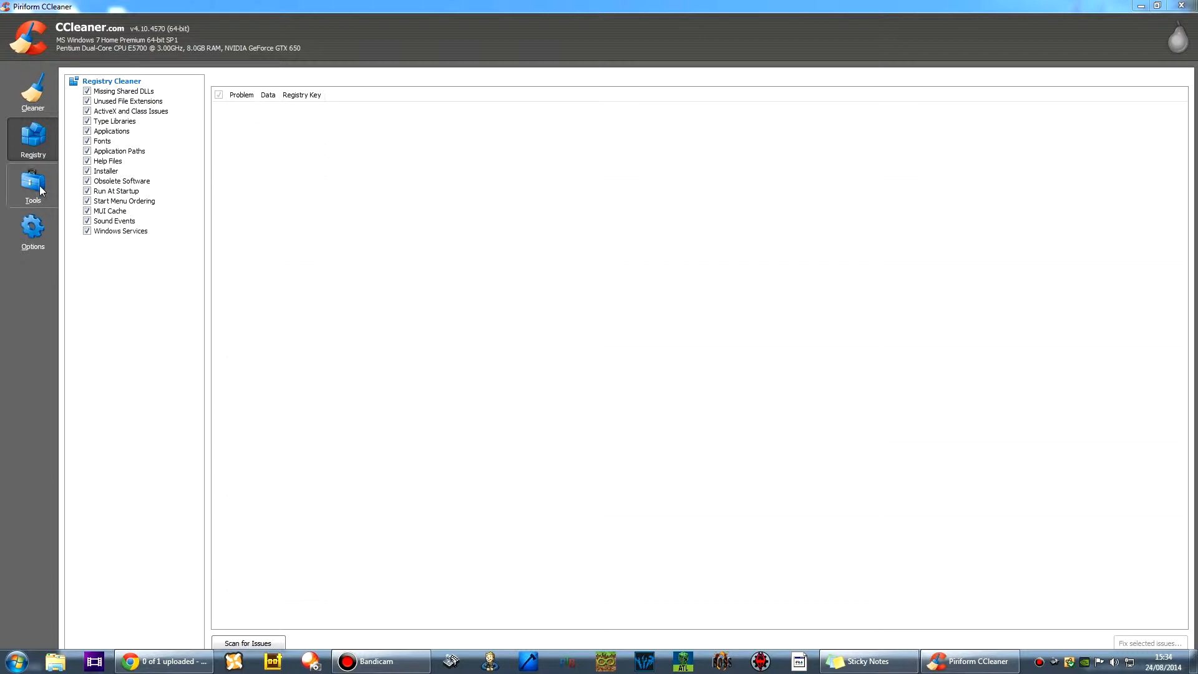
Review the Applications and Windows cleaning lists and run the cleaner with the preselected items, checking the YouTube upload meanwhile.
{"action": "left_click", "coordinate": [33, 92]}
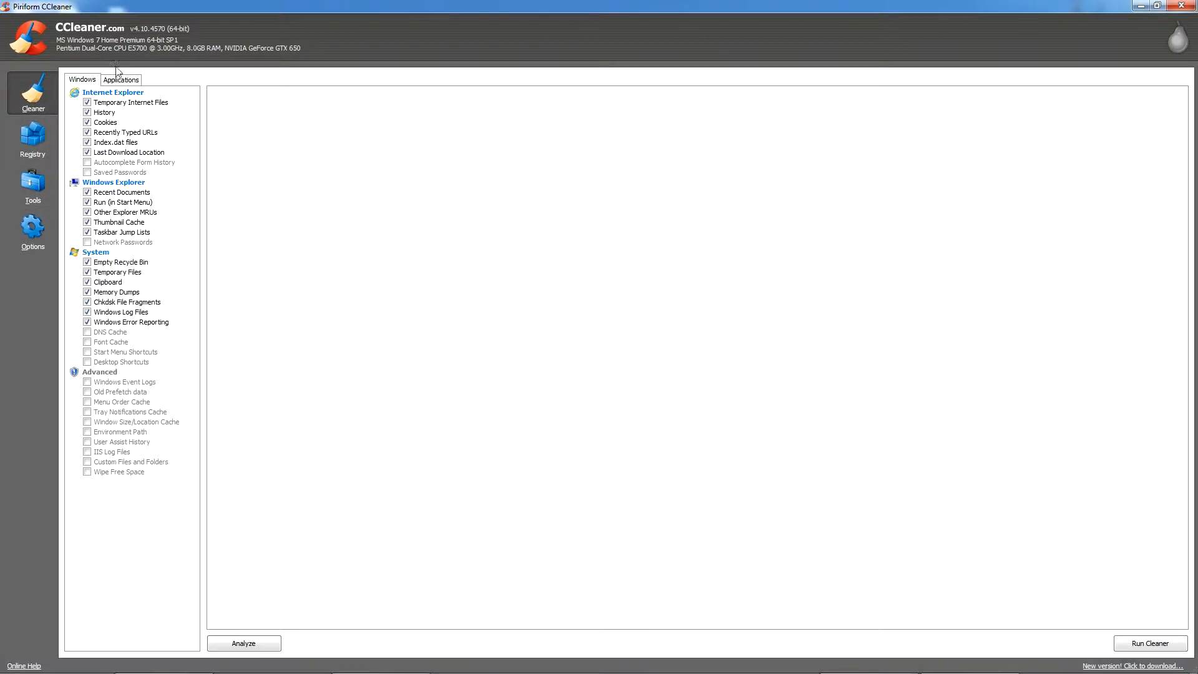
{"action": "left_click", "coordinate": [117, 80]}
{"action": "left_click", "coordinate": [80, 79]}
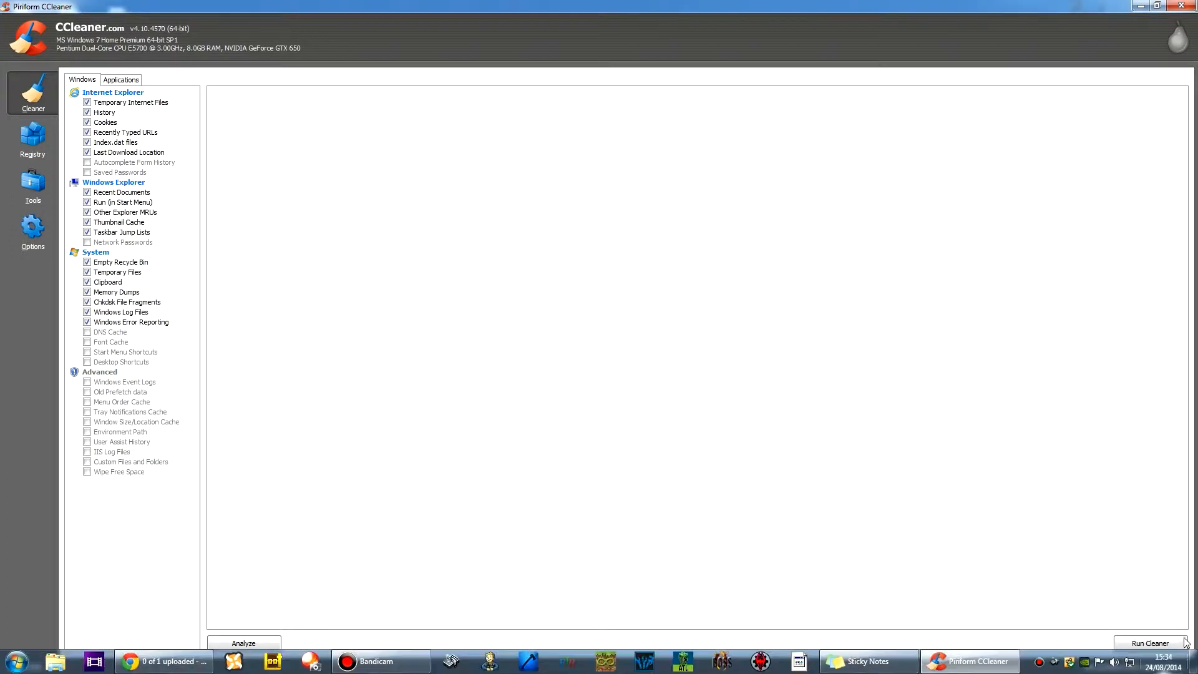
{"action": "left_click", "coordinate": [1147, 644]}
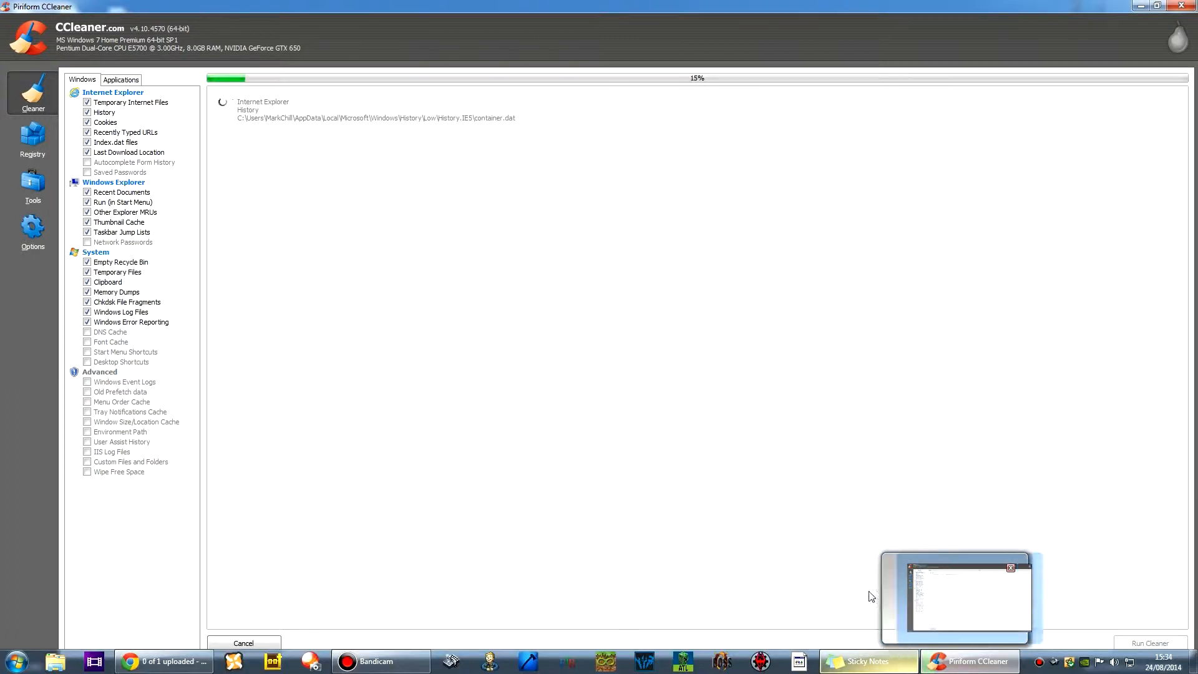
{"action": "left_click", "coordinate": [182, 667]}
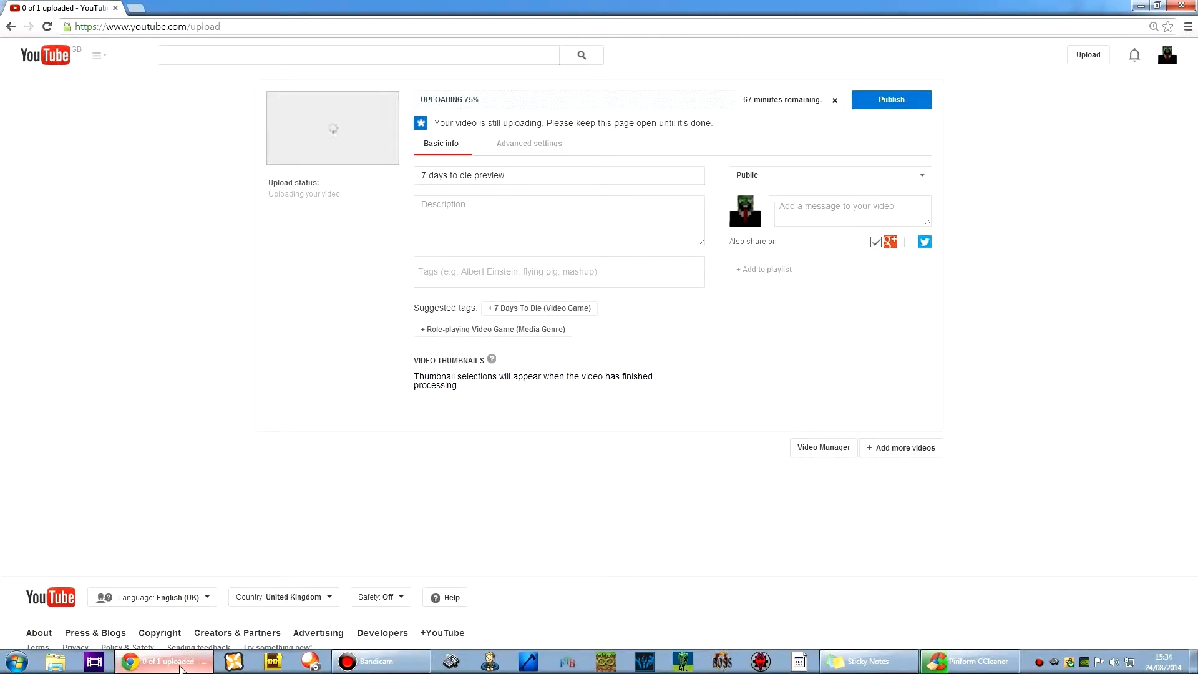
{"action": "left_click", "coordinate": [182, 666]}
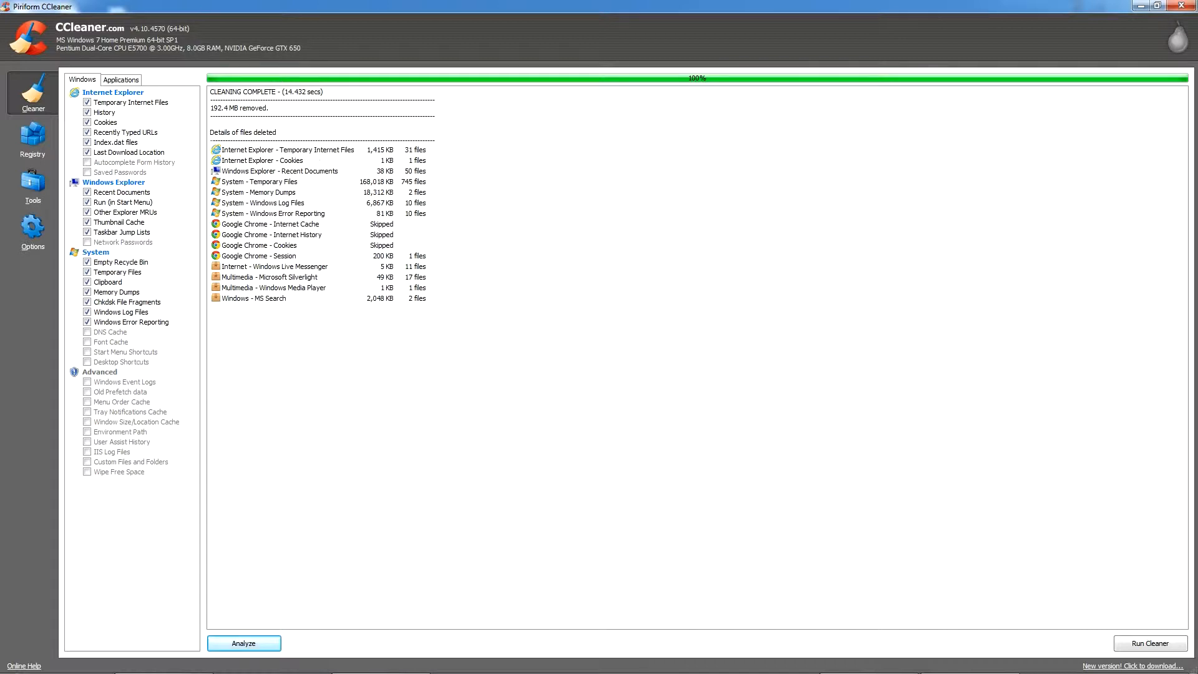
Run the cleaner again with the Applications list shown, and return to the Windows cleaning list.
{"action": "left_click", "coordinate": [114, 84]}
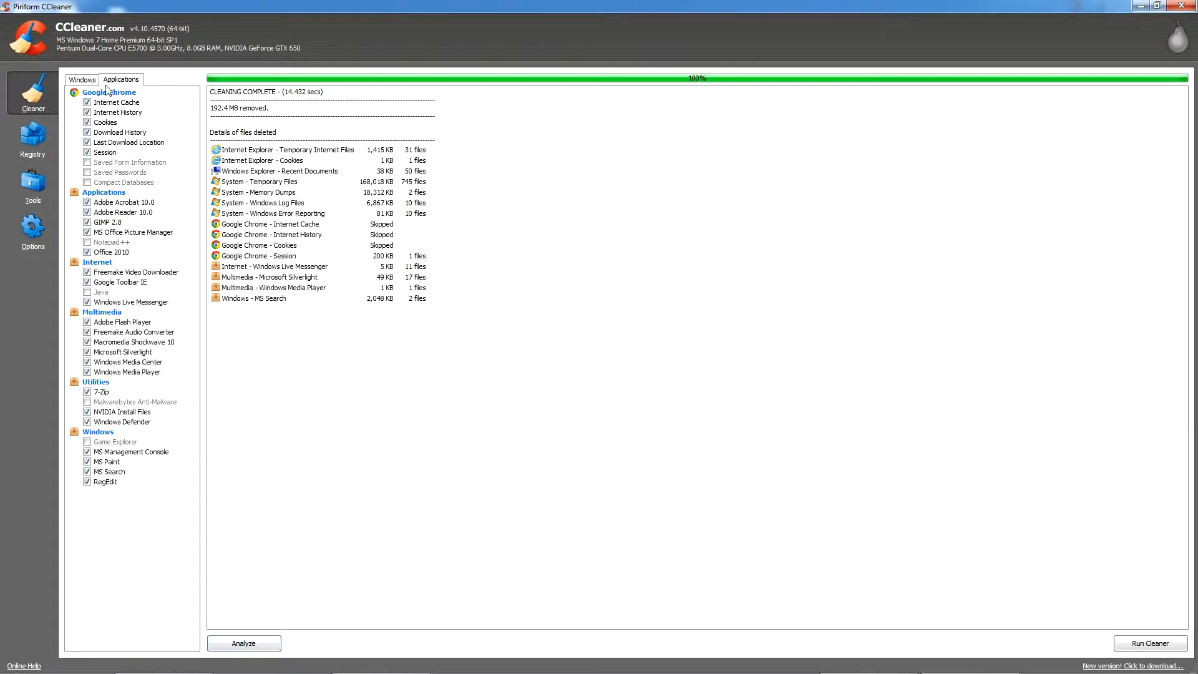
{"action": "left_click", "coordinate": [1142, 643]}
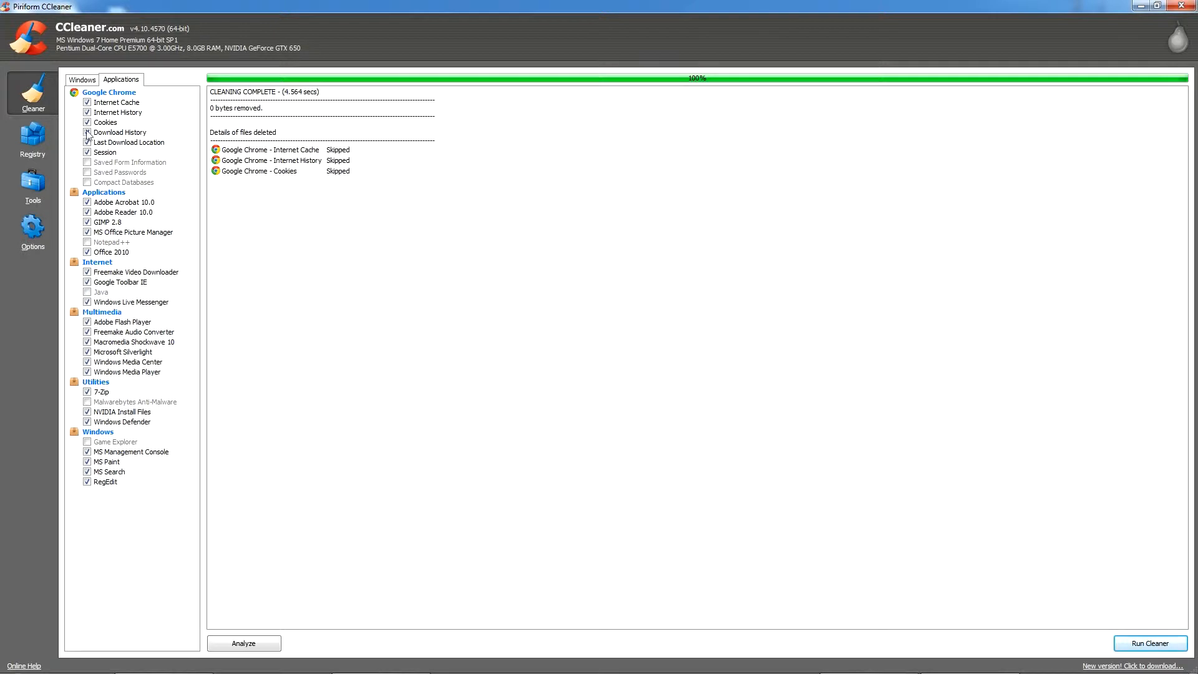
{"action": "left_click", "coordinate": [82, 80]}
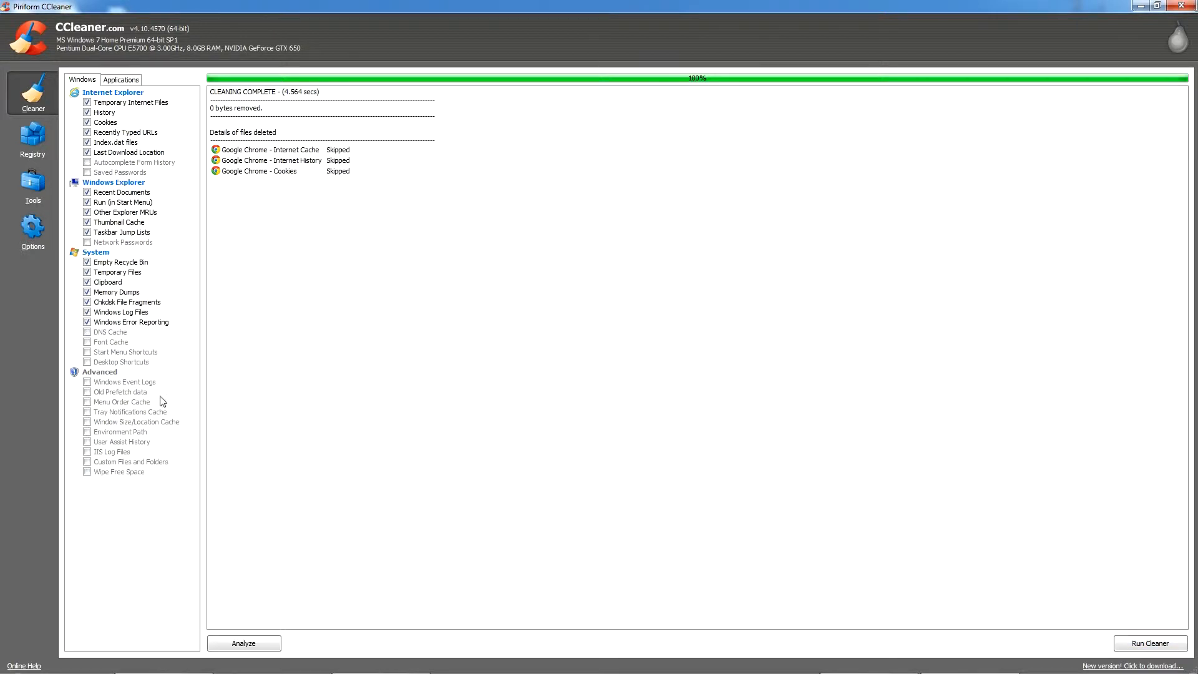
Scan the registry for issues and fix all the selected ones without backing up the registry.
{"action": "left_click", "coordinate": [31, 140]}
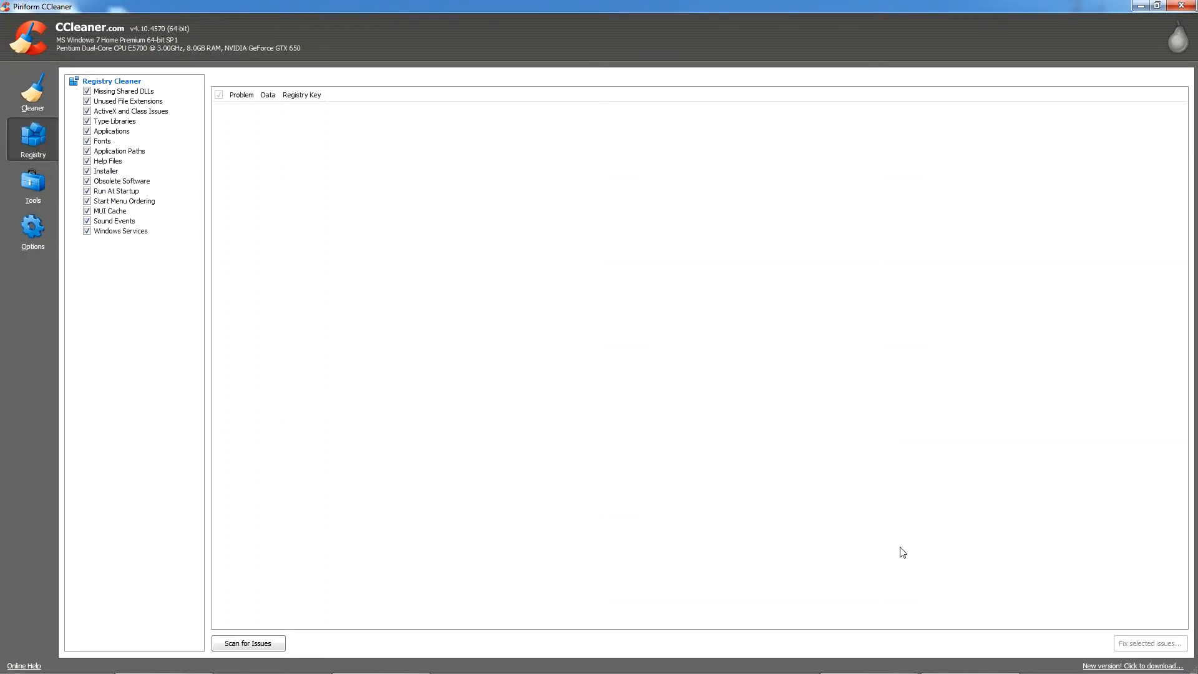
{"action": "left_click", "coordinate": [273, 643]}
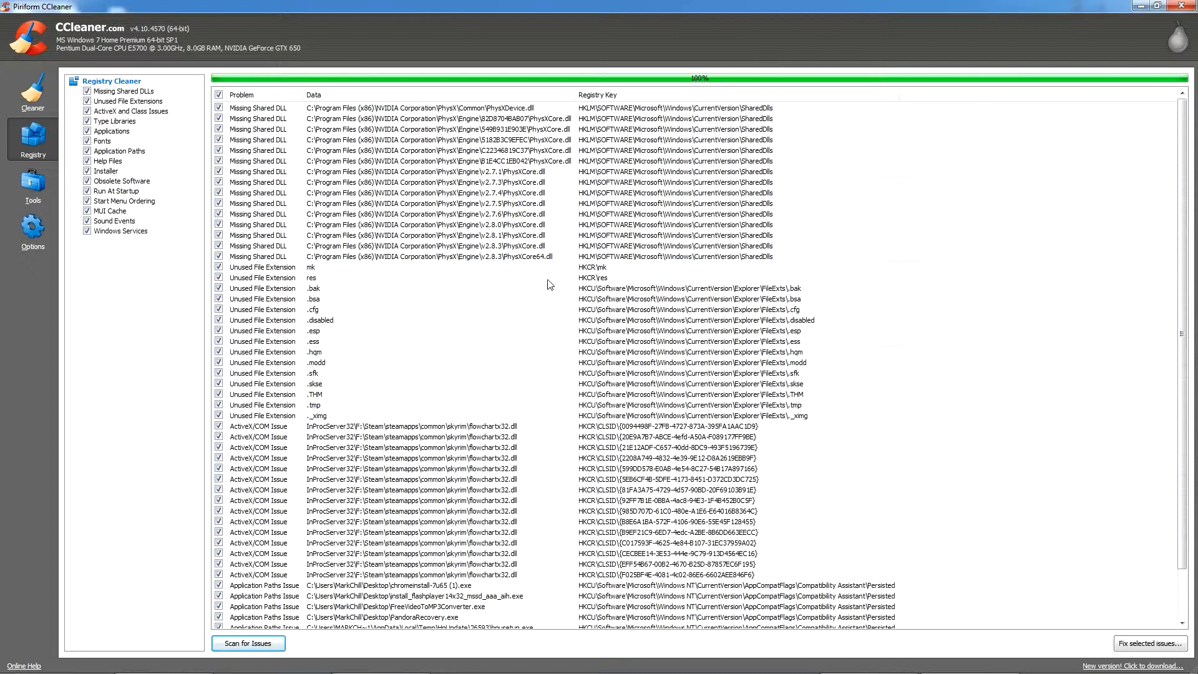
{"action": "scroll", "coordinate": [582, 270], "scroll_direction": "down", "scroll_amount": 2}
{"action": "scroll", "coordinate": [634, 262], "scroll_direction": "up", "scroll_amount": 2}
{"action": "left_click", "coordinate": [1158, 645]}
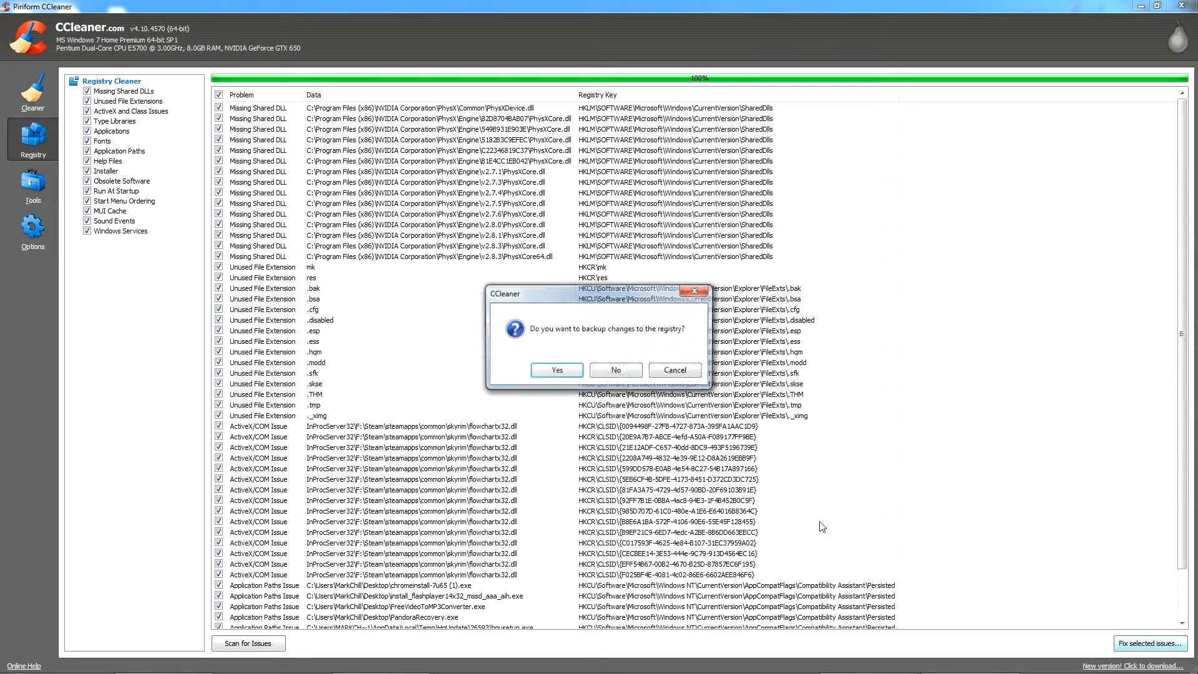
{"action": "left_click", "coordinate": [631, 369]}
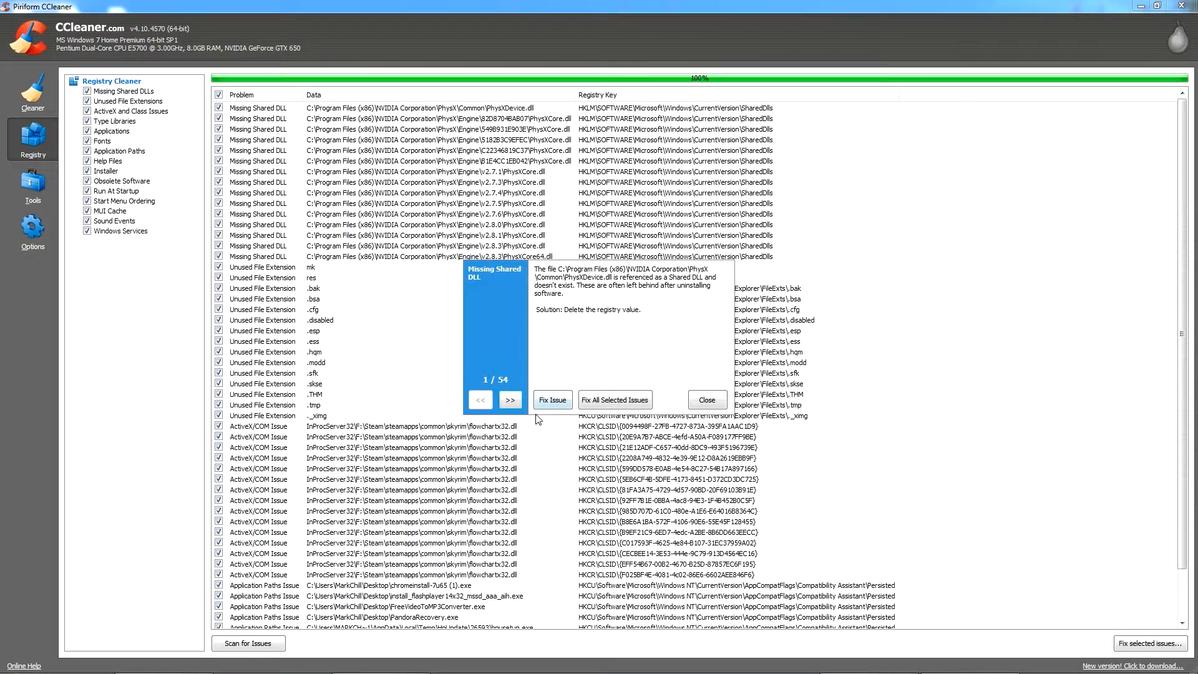
{"action": "left_click", "coordinate": [597, 403]}
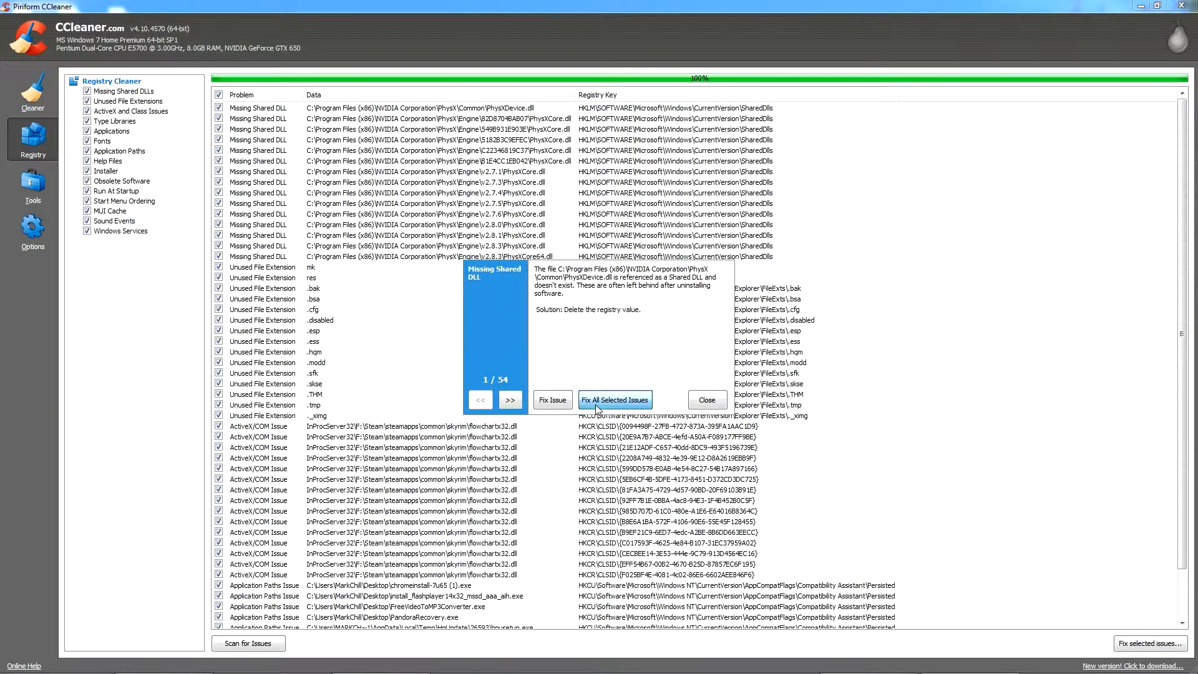
{"action": "left_click", "coordinate": [706, 403]}
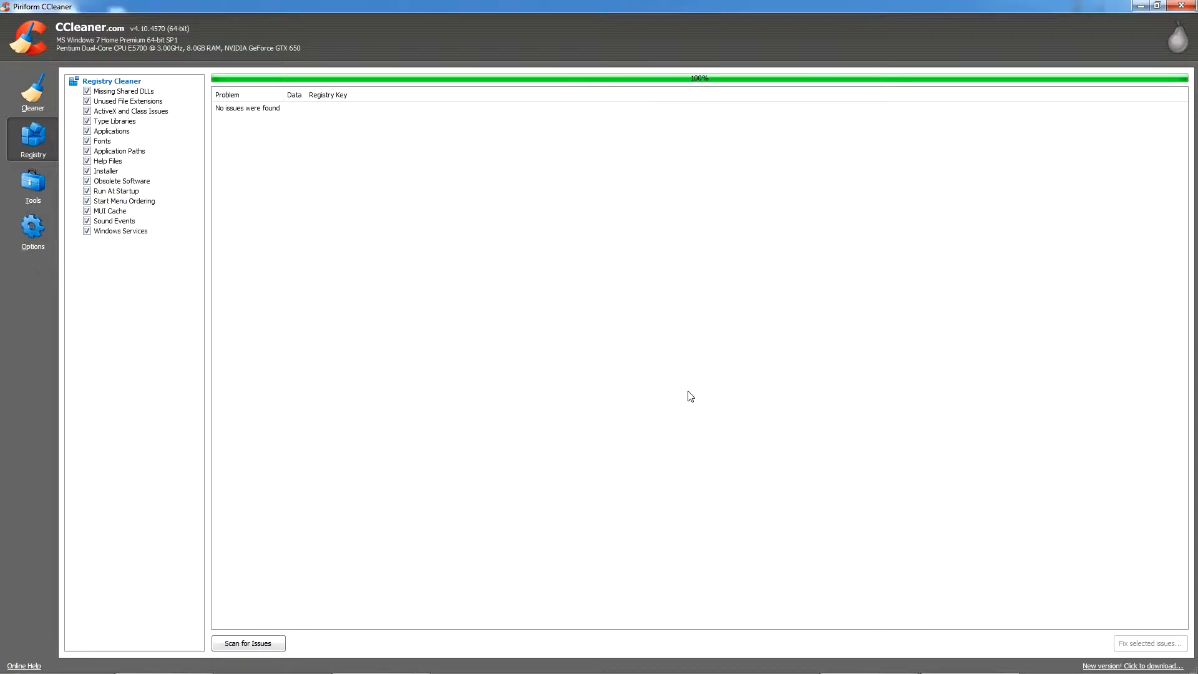
Rescan the registry, fix all the remaining ActiveX/COM issues without a backup, and scan once more.
{"action": "left_click", "coordinate": [242, 646]}
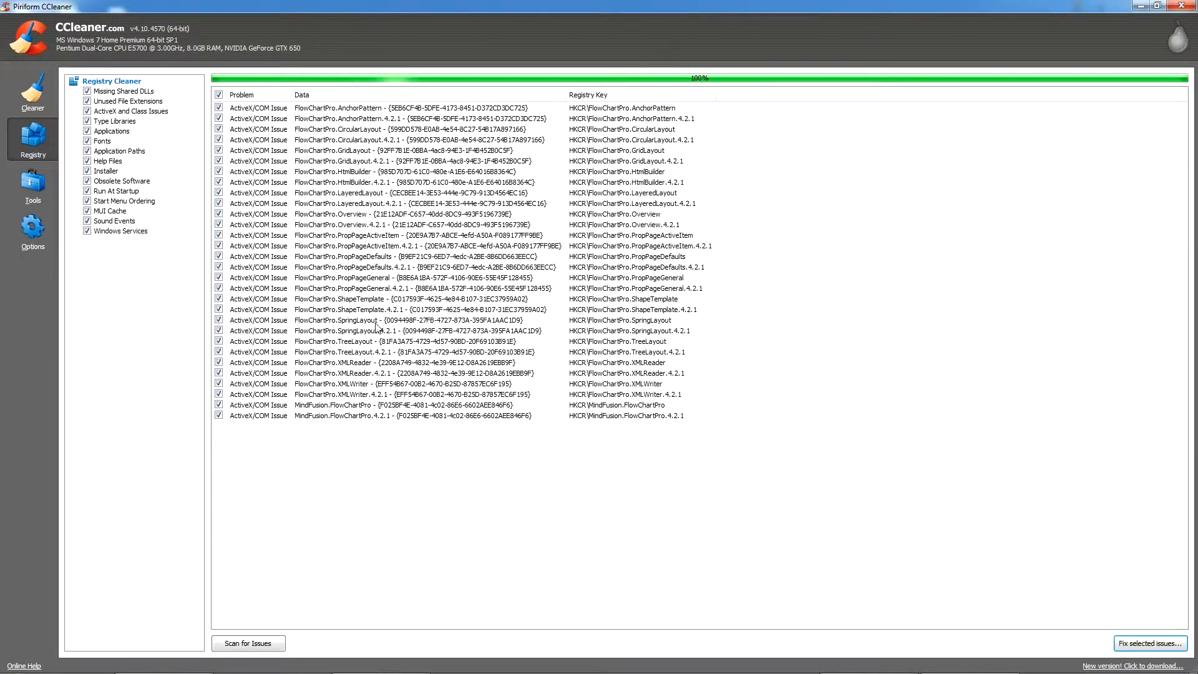
{"action": "left_click", "coordinate": [1137, 643]}
{"action": "left_click", "coordinate": [615, 369]}
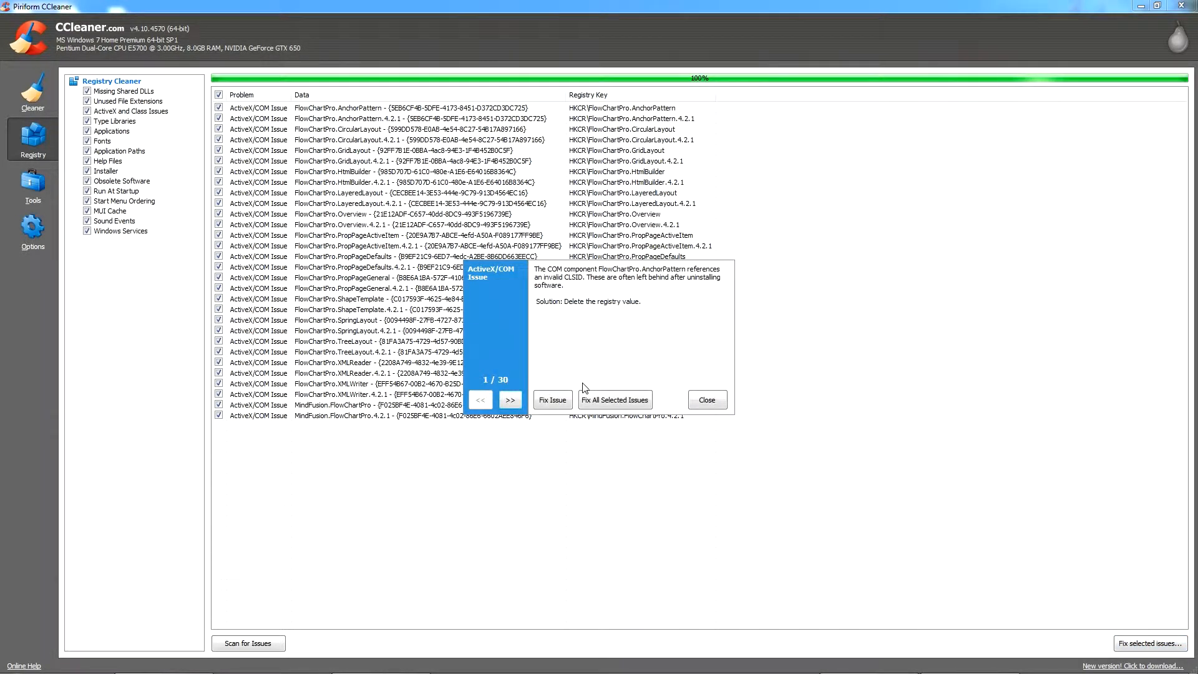
{"action": "left_click", "coordinate": [615, 400]}
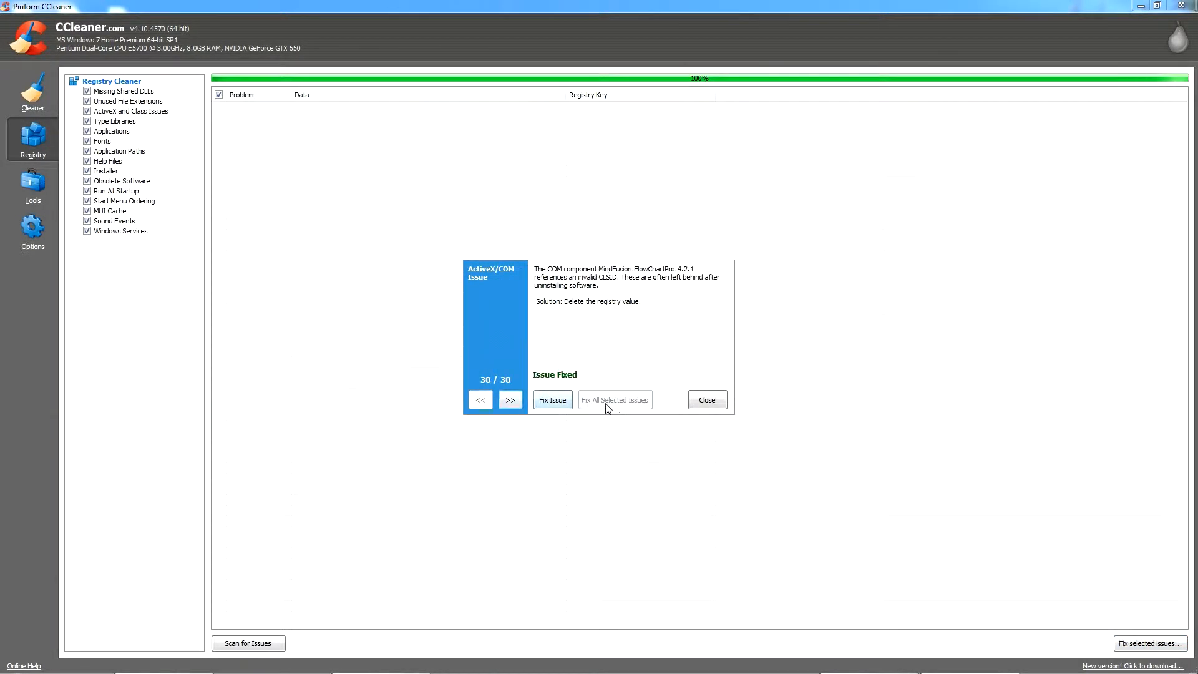
{"action": "left_click", "coordinate": [701, 400]}
{"action": "left_click", "coordinate": [248, 643]}
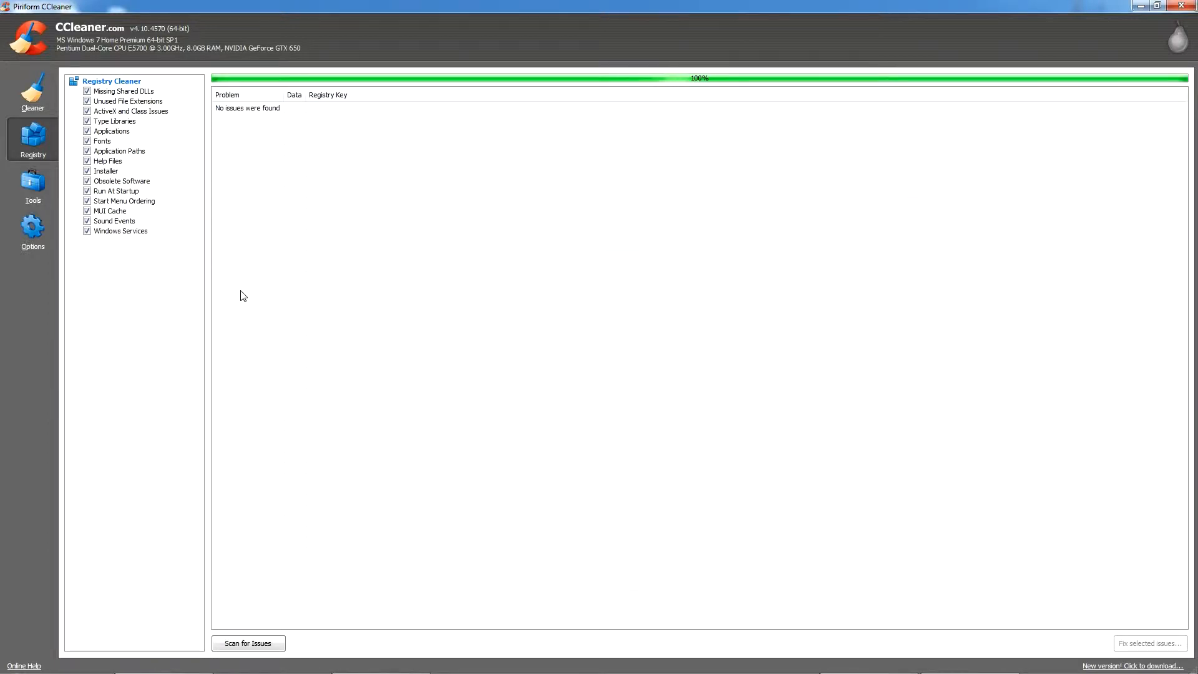
Return to the Windows cleaning list, open O&O Defrag to view the C: drive's cluster map, and close it.
{"action": "left_click", "coordinate": [36, 110]}
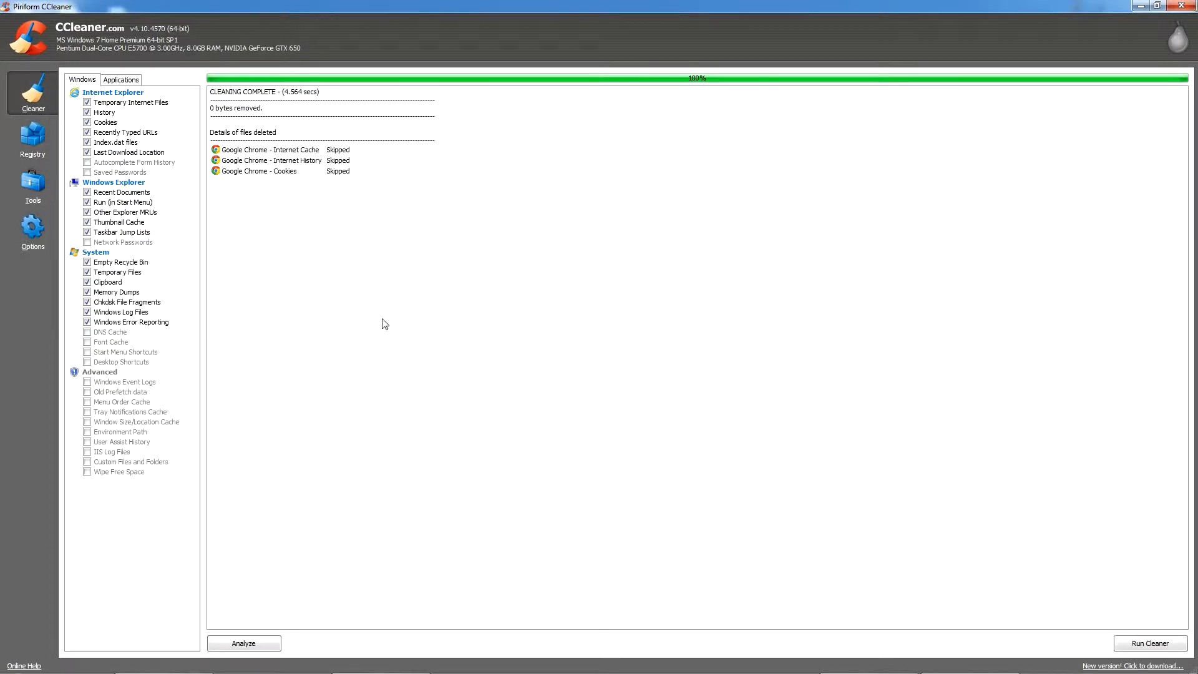
{"action": "mouse_move", "coordinate": [309, 671]}
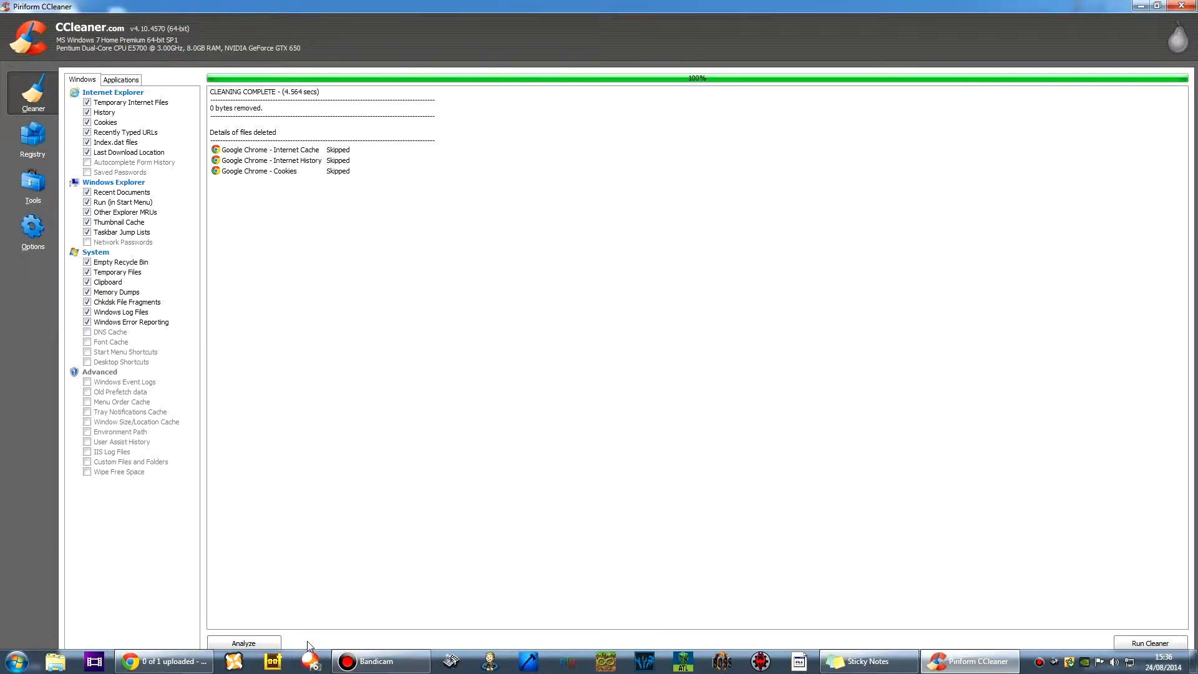
{"action": "right_click", "coordinate": [452, 666]}
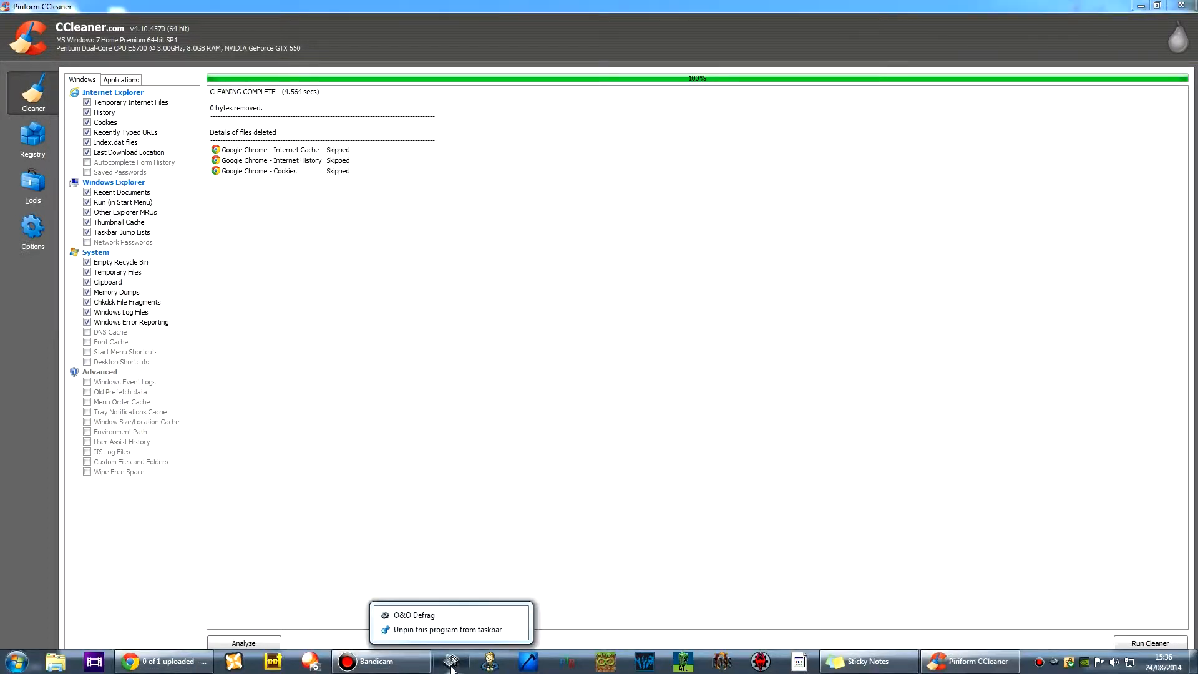
{"action": "left_click", "coordinate": [435, 616]}
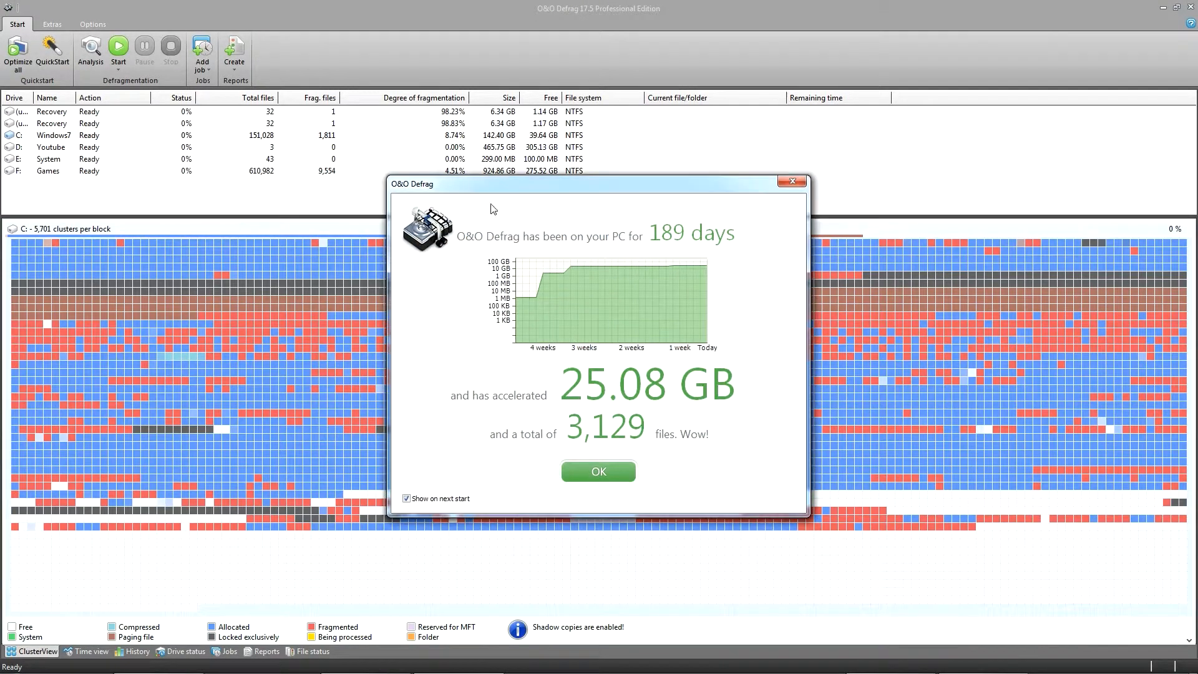
{"action": "left_click", "coordinate": [792, 182]}
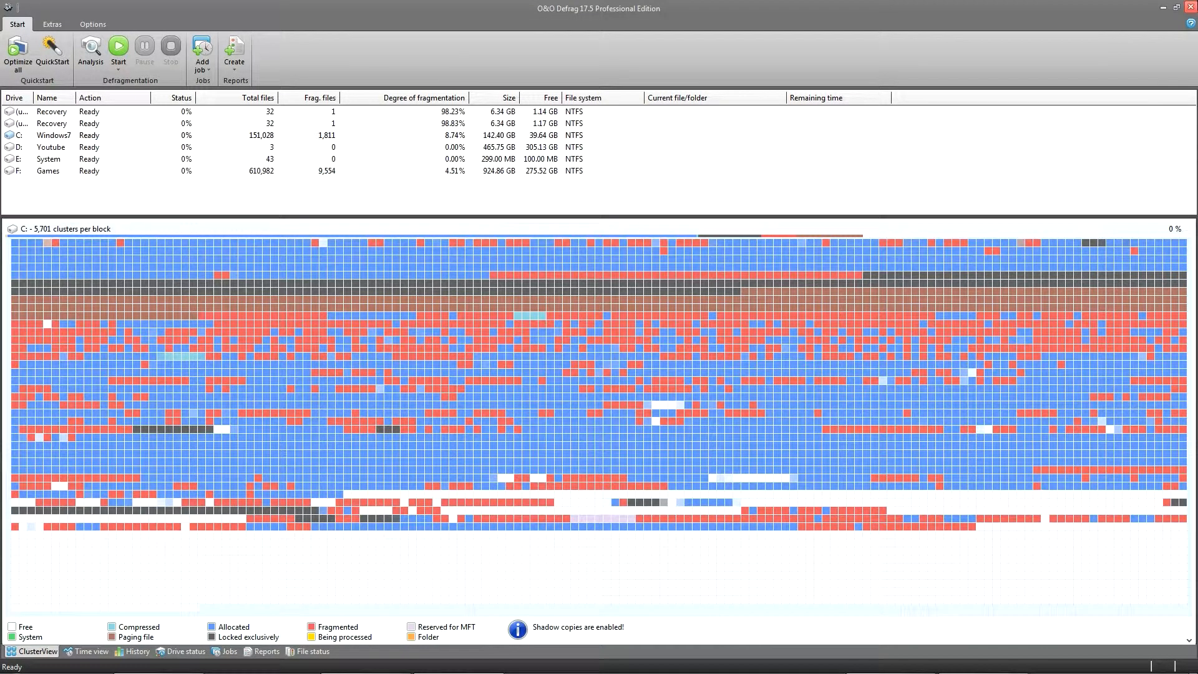
{"action": "left_click", "coordinate": [1190, 7]}
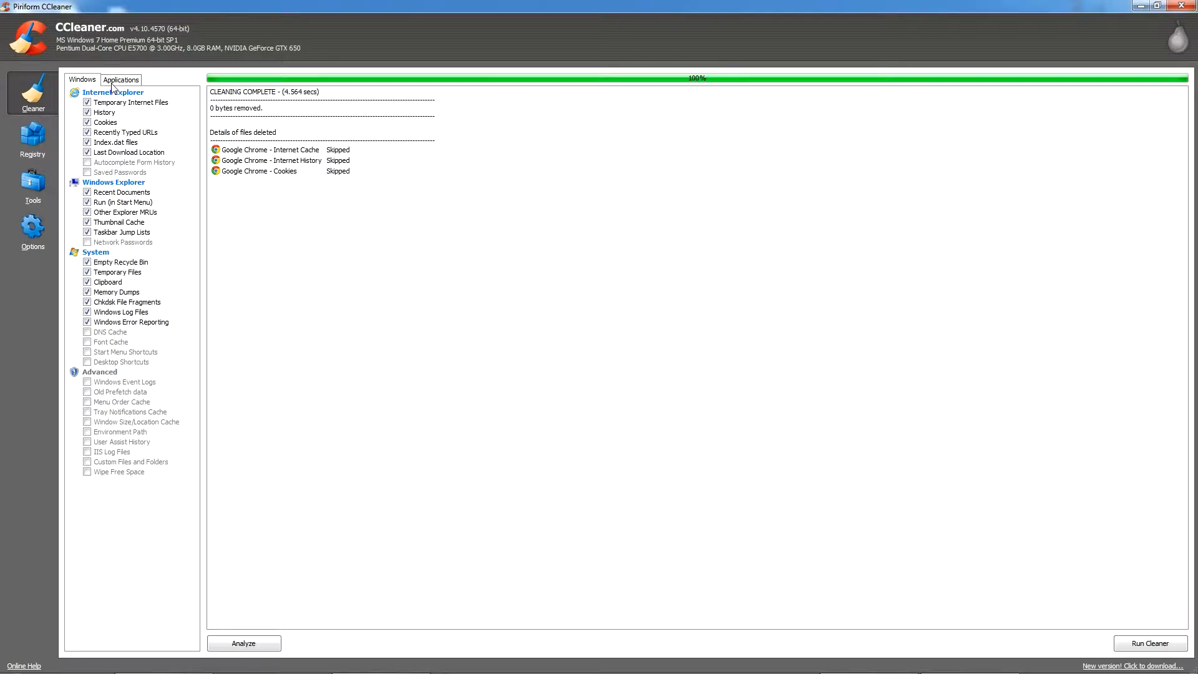
Review the installed programs listed in the Uninstall tool.
{"action": "left_click", "coordinate": [42, 137]}
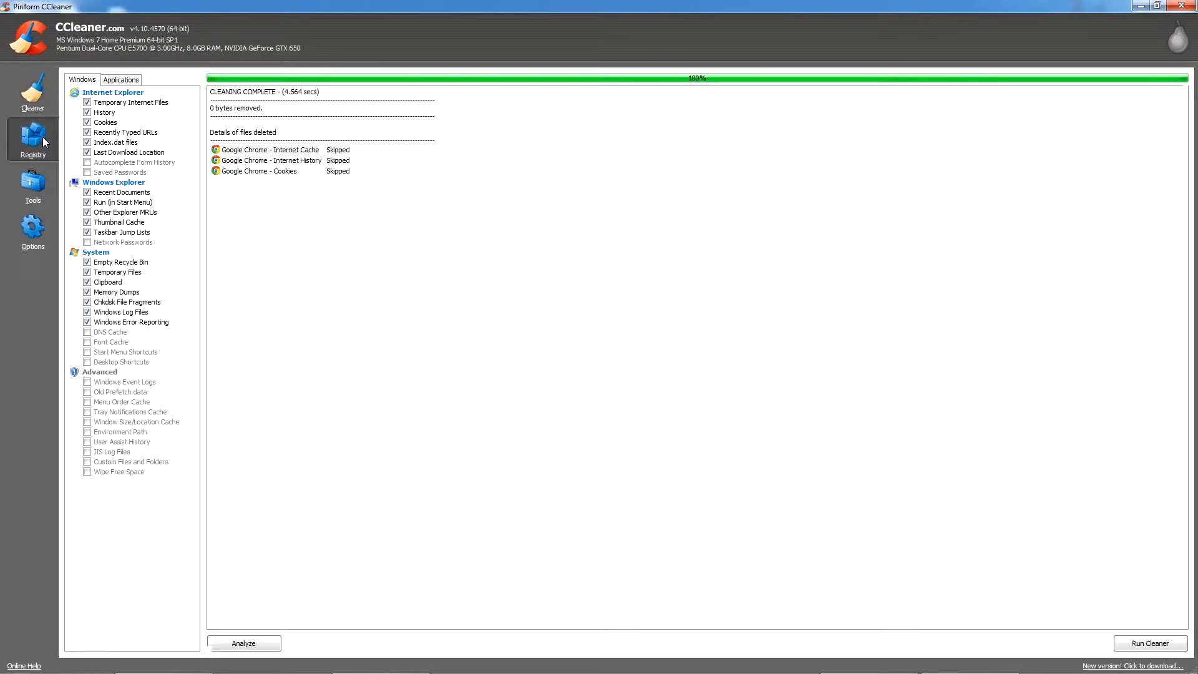
{"action": "left_click", "coordinate": [33, 183]}
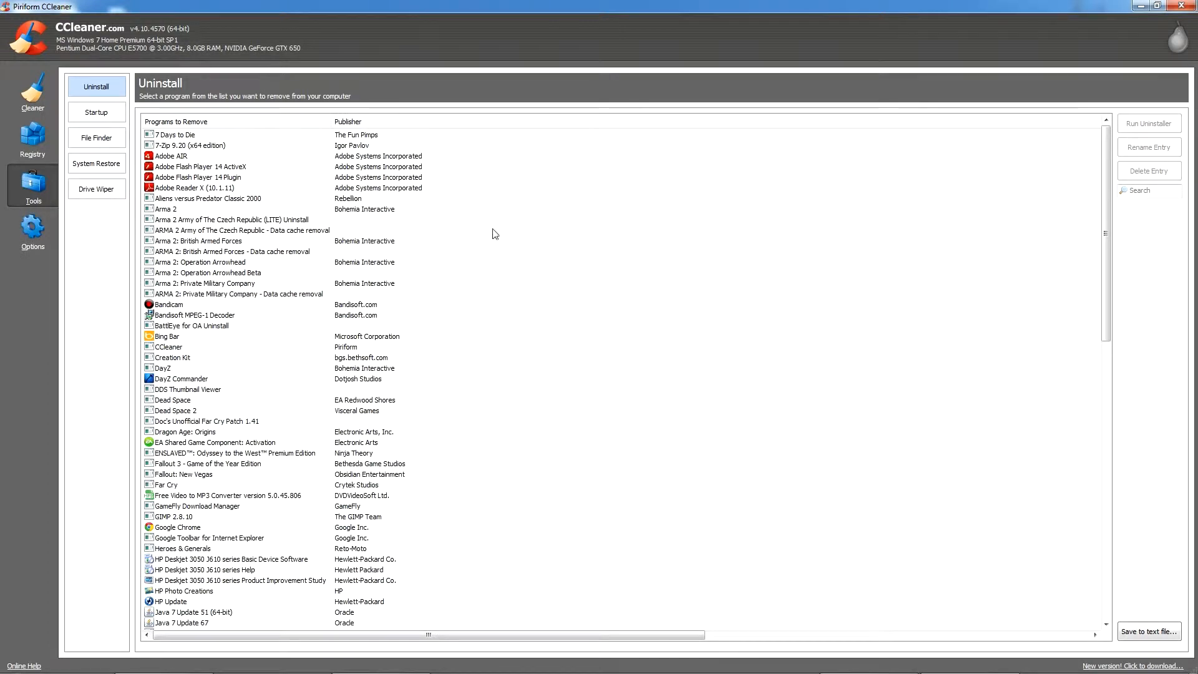
{"action": "scroll", "coordinate": [492, 231], "scroll_direction": "down", "scroll_amount": 4}
{"action": "scroll", "coordinate": [832, 285], "scroll_direction": "down", "scroll_amount": 9}
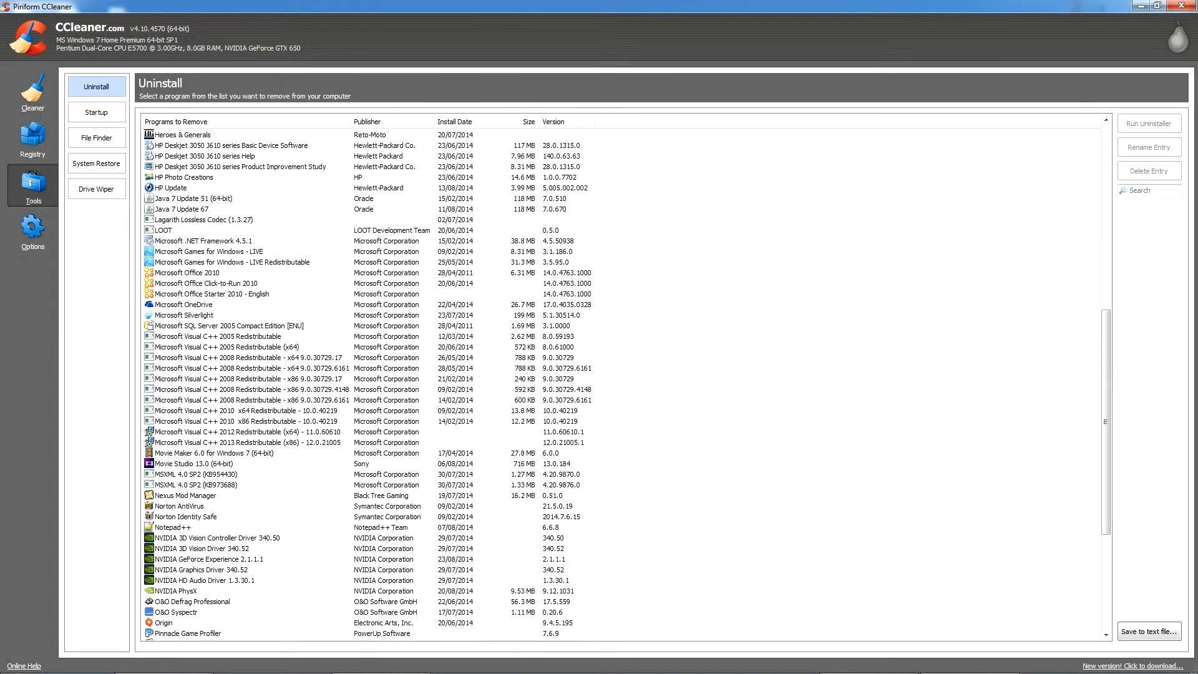
{"action": "key", "text": "super"}
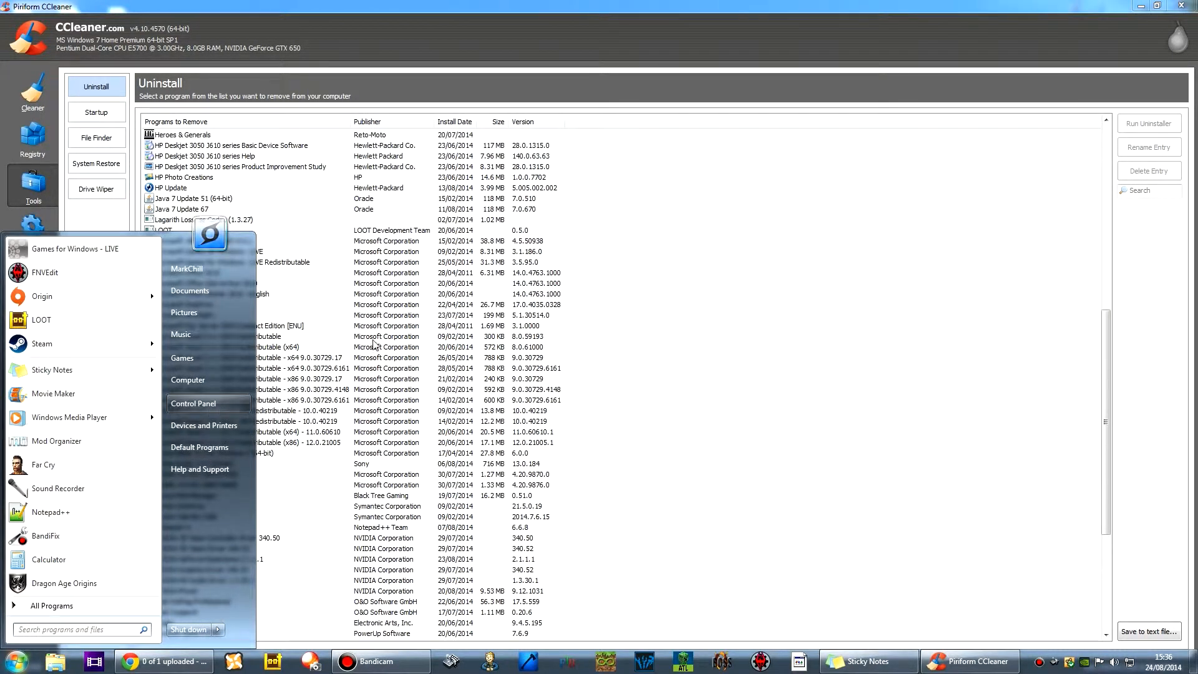
{"action": "left_click", "coordinate": [717, 16]}
{"action": "scroll", "coordinate": [664, 260], "scroll_direction": "down", "scroll_amount": 3}
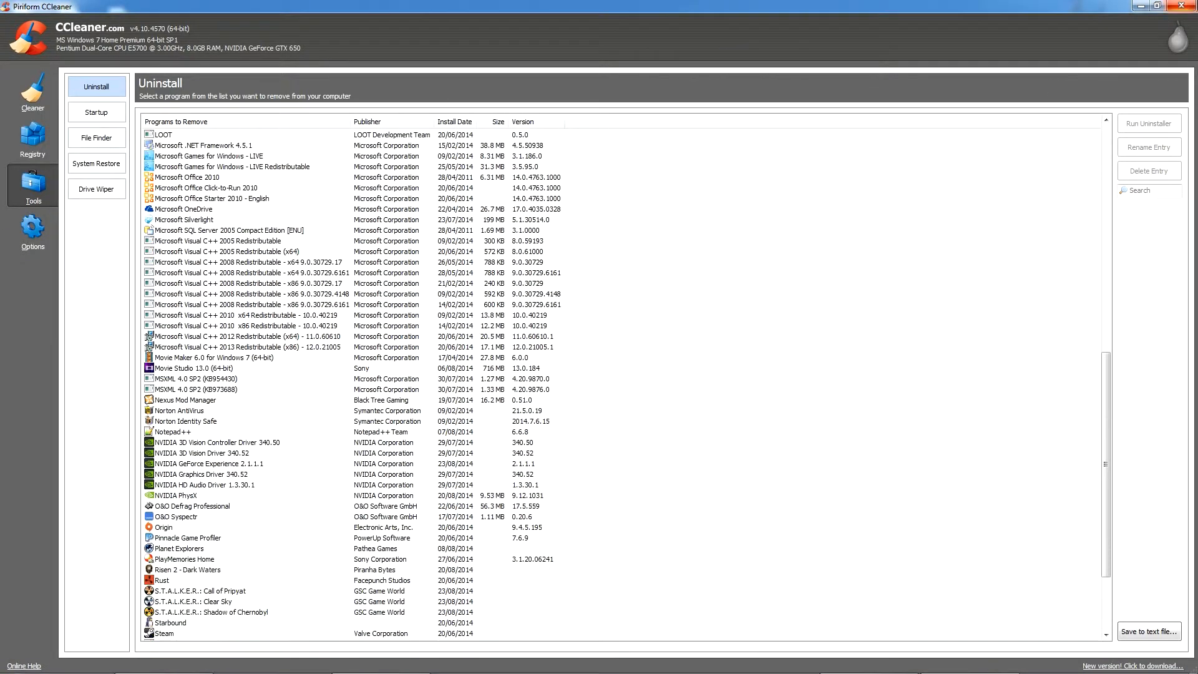
Minimize CCleaner, view the Recycle Bin's CCleaner options on the desktop, and return to the end of the Uninstall list.
{"action": "left_click", "coordinate": [1140, 6]}
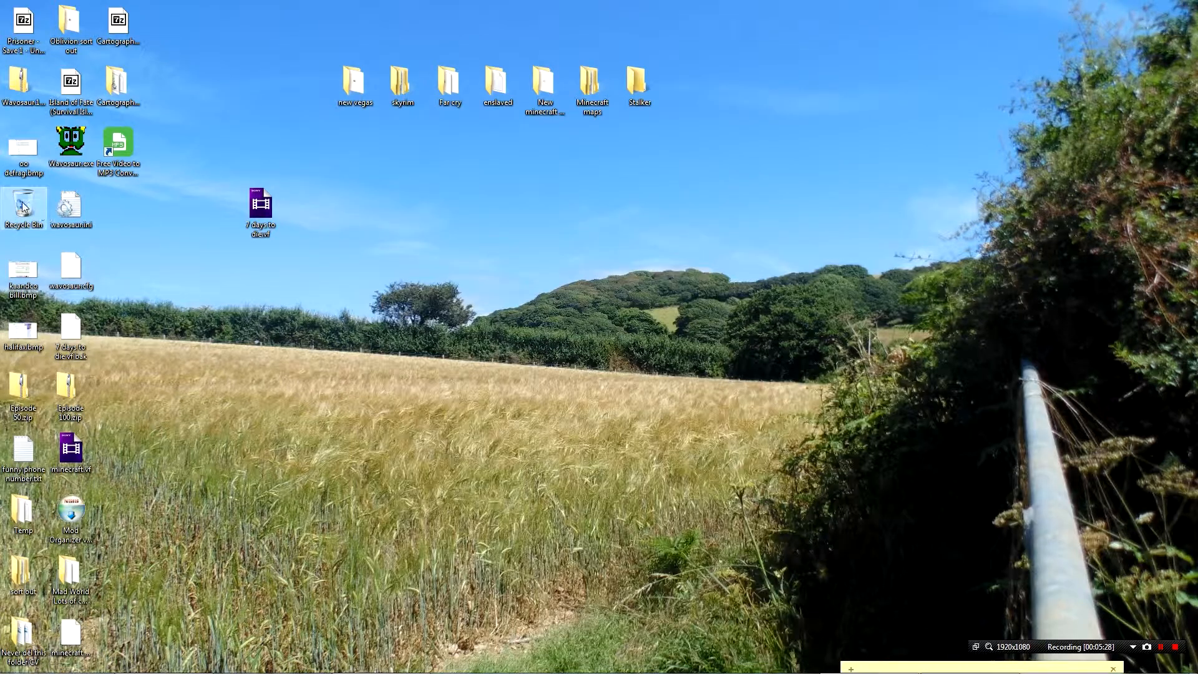
{"action": "right_click", "coordinate": [23, 204]}
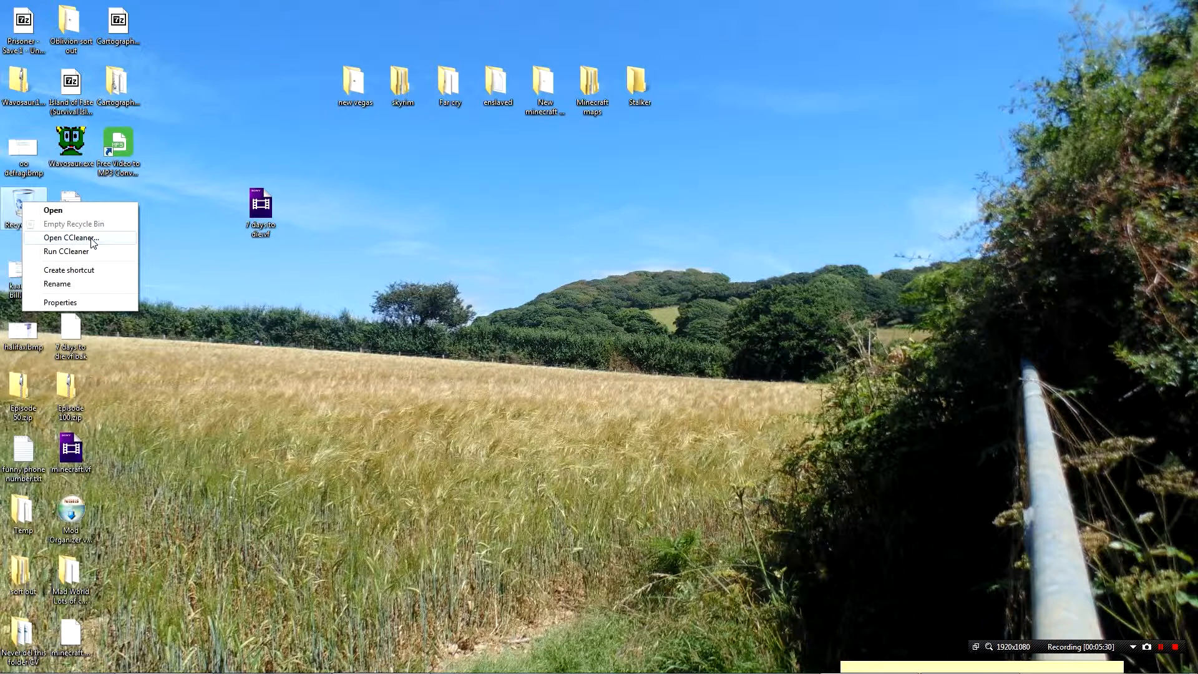
{"action": "mouse_move", "coordinate": [31, 667]}
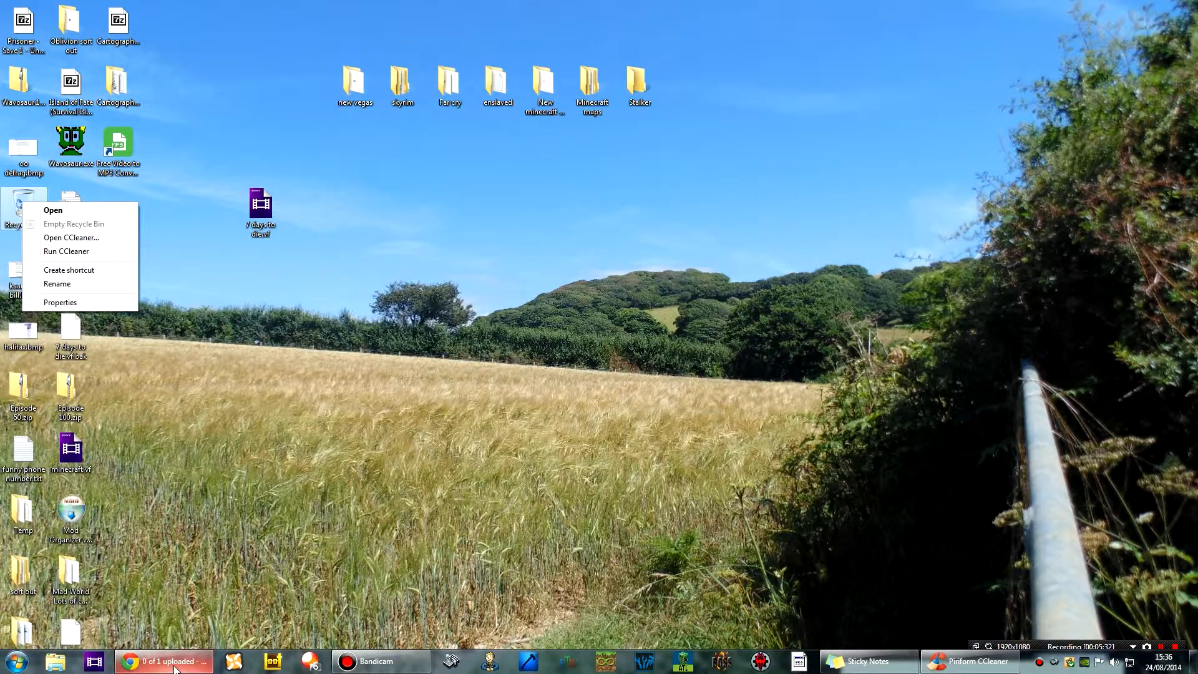
{"action": "left_click", "coordinate": [973, 663]}
{"action": "scroll", "coordinate": [270, 239], "scroll_direction": "down", "scroll_amount": 2}
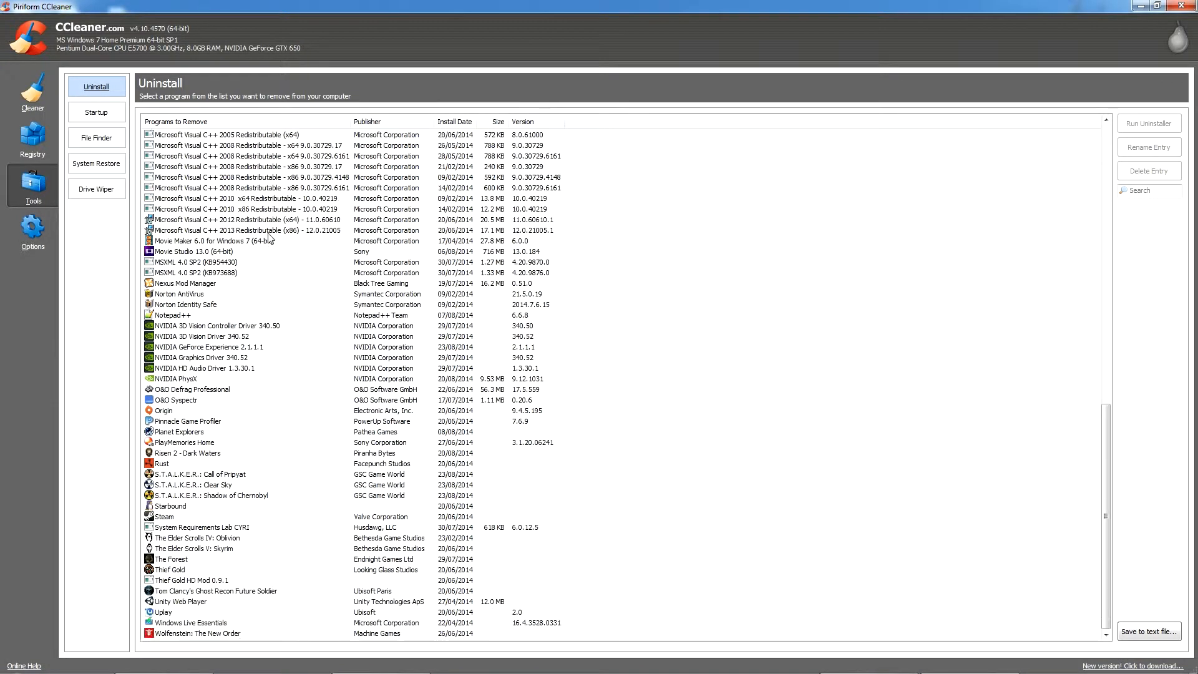
Disable the msnmsgr entry in the Windows startup programs and select the RESTART_STICKY_NOTES entry.
{"action": "left_click", "coordinate": [95, 114]}
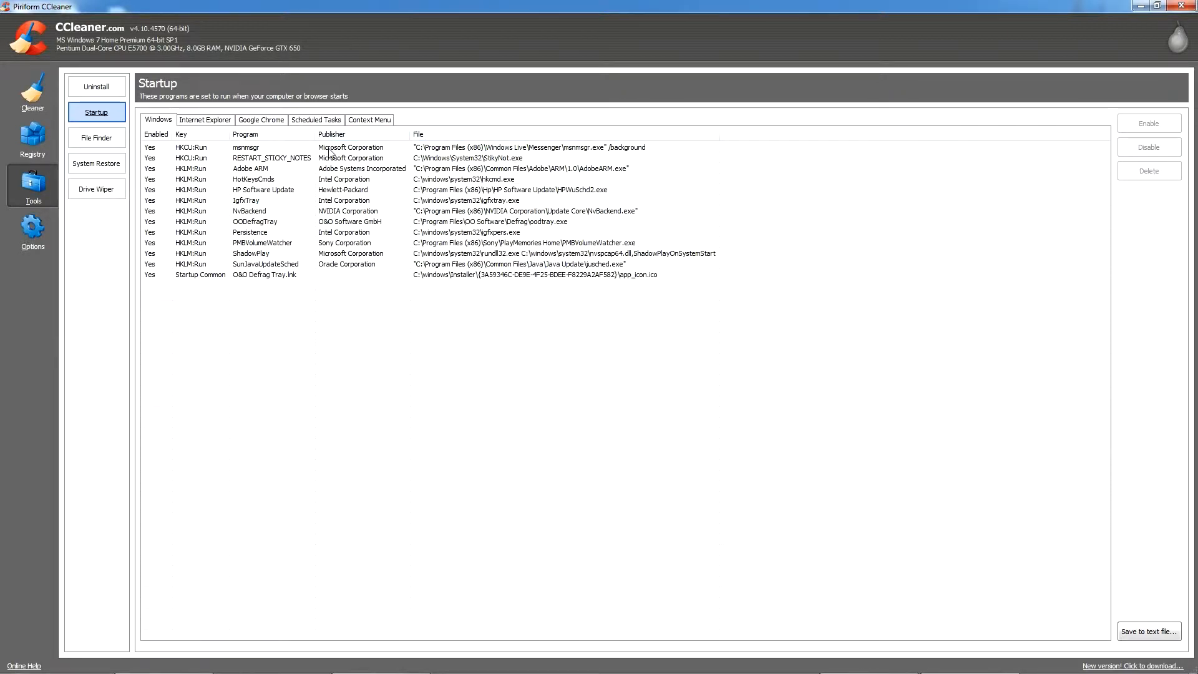
{"action": "left_click", "coordinate": [267, 148]}
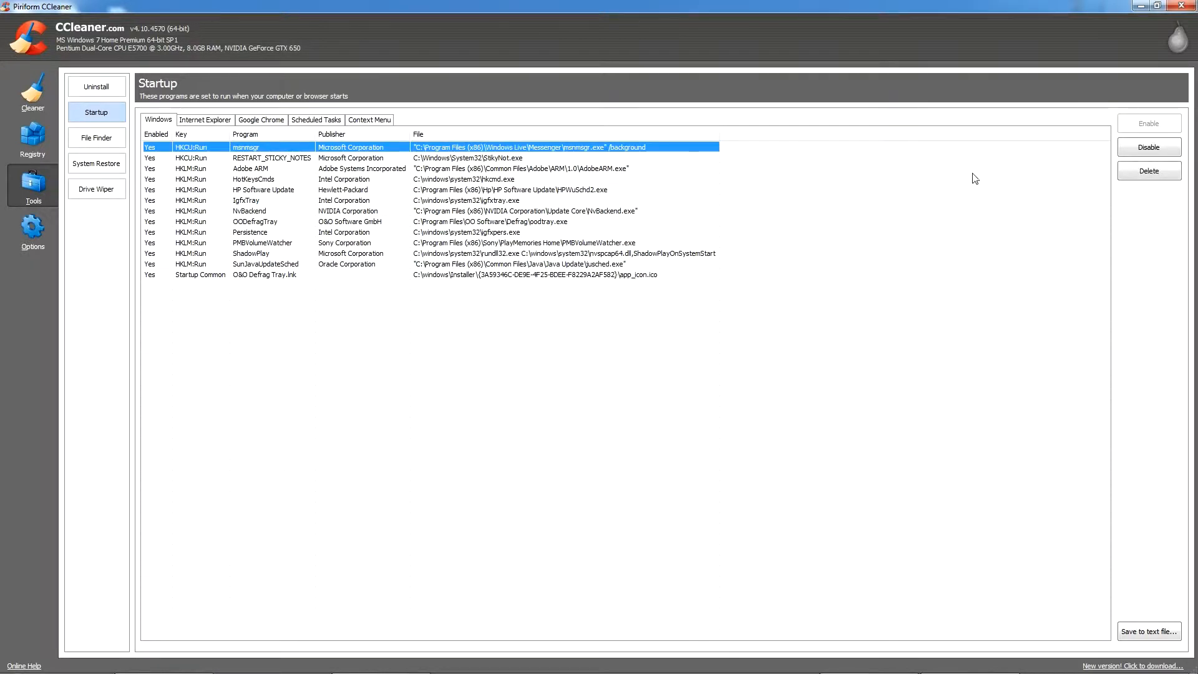
{"action": "left_click", "coordinate": [1139, 151]}
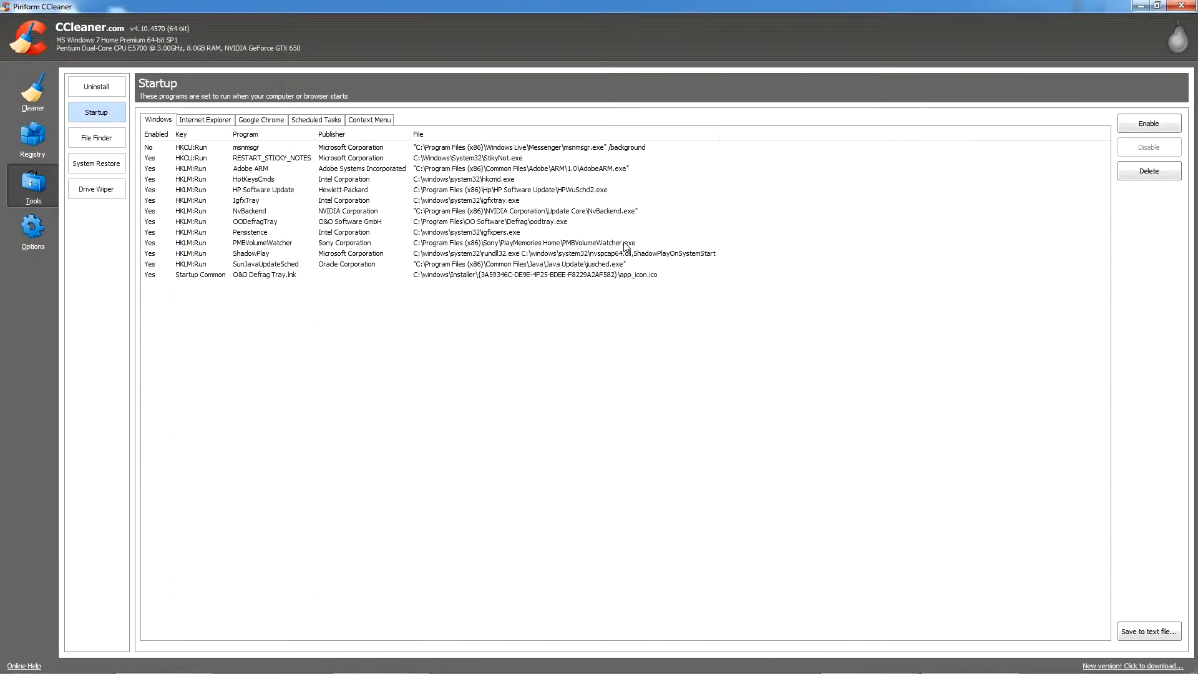
{"action": "left_click", "coordinate": [493, 159]}
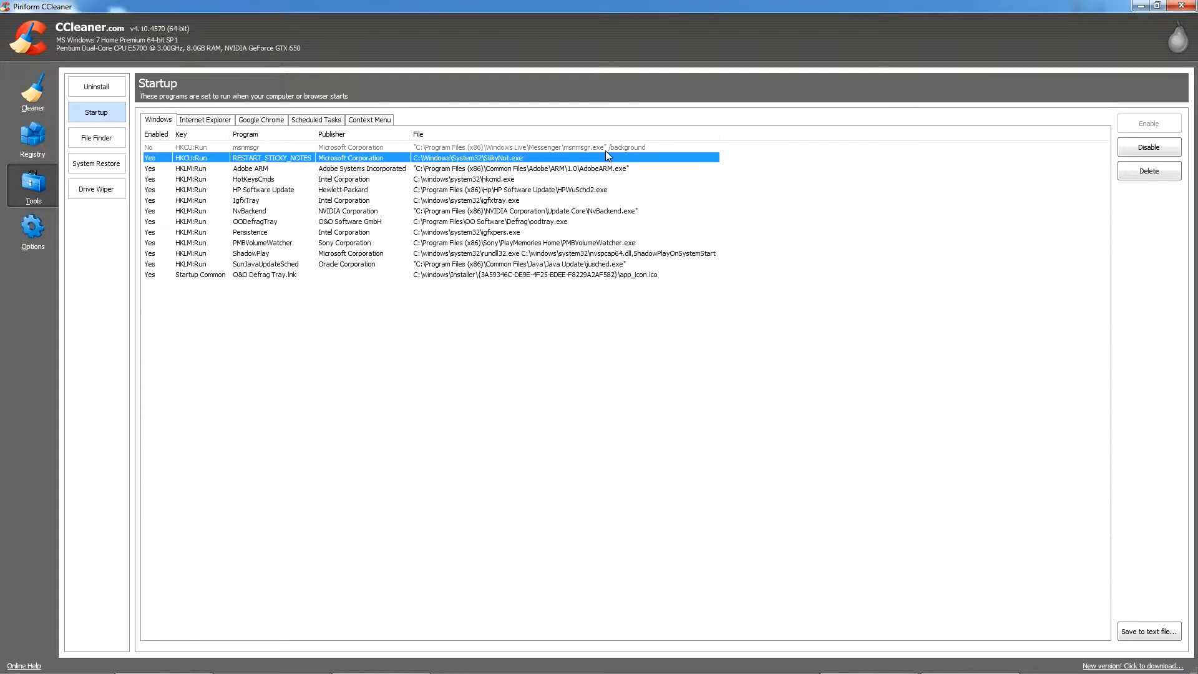
Leave CCleaner for the desktop, open LOOT briefly, close it, and return to CCleaner's startup list.
{"action": "left_click", "coordinate": [1182, 6]}
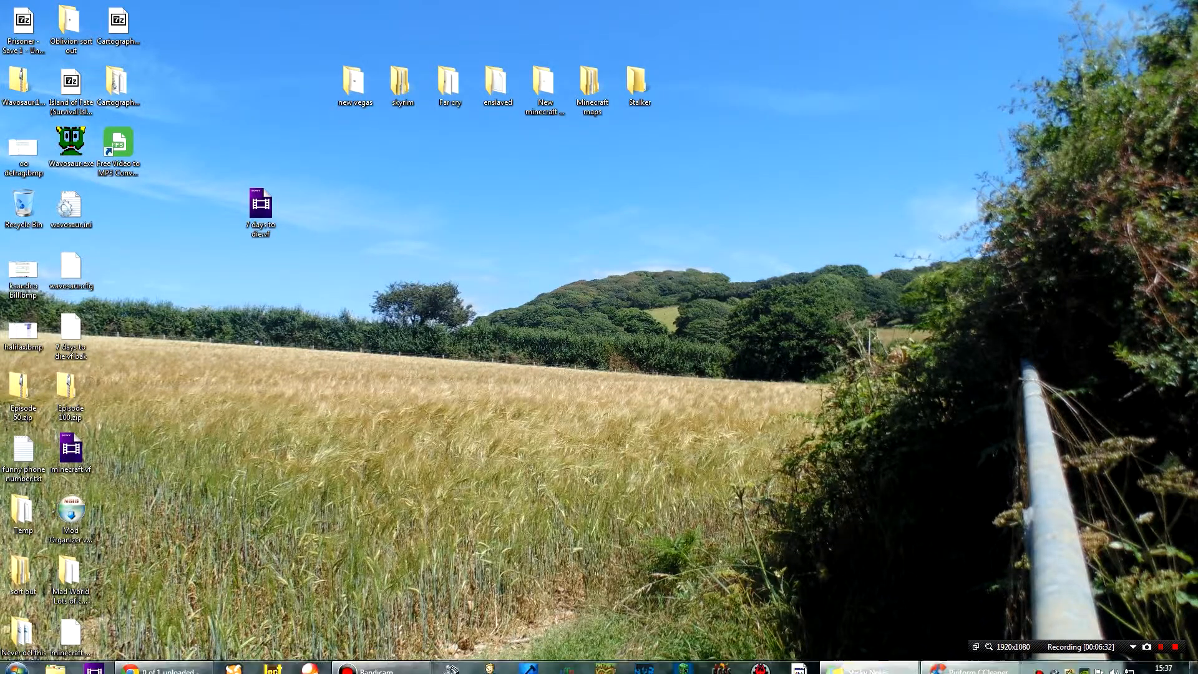
{"action": "mouse_move", "coordinate": [274, 671]}
{"action": "left_click", "coordinate": [274, 671]}
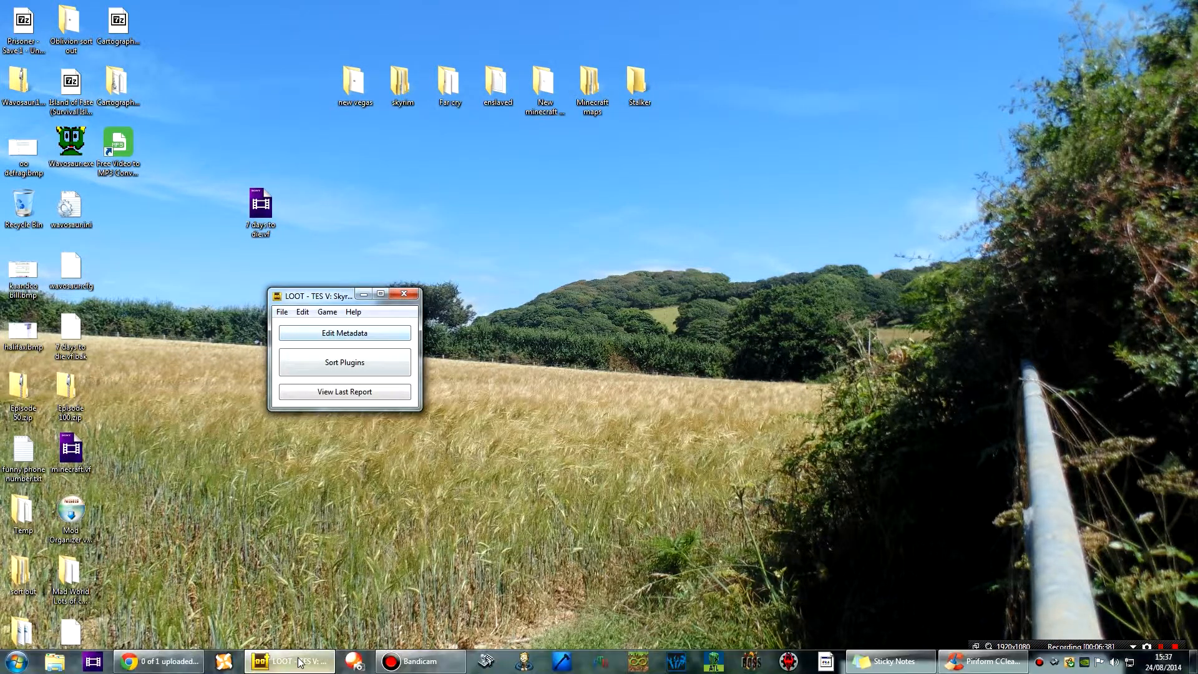
{"action": "left_click_drag", "start_coordinate": [326, 299], "coordinate": [542, 121]}
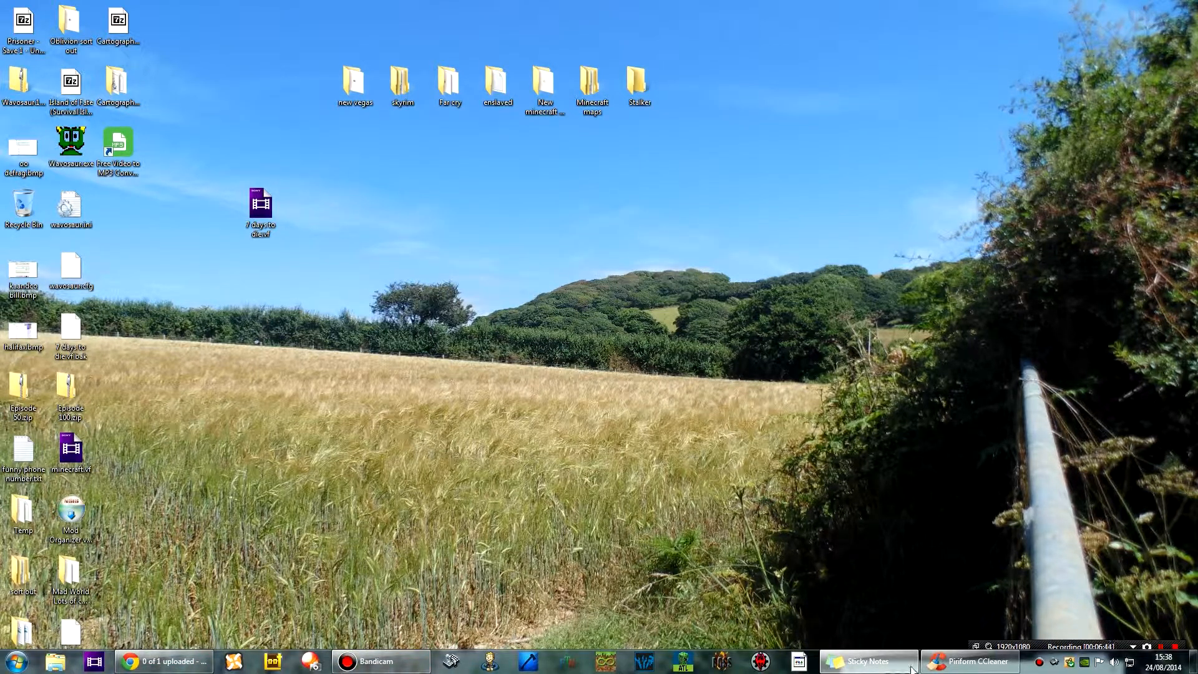
{"action": "left_click", "coordinate": [971, 661]}
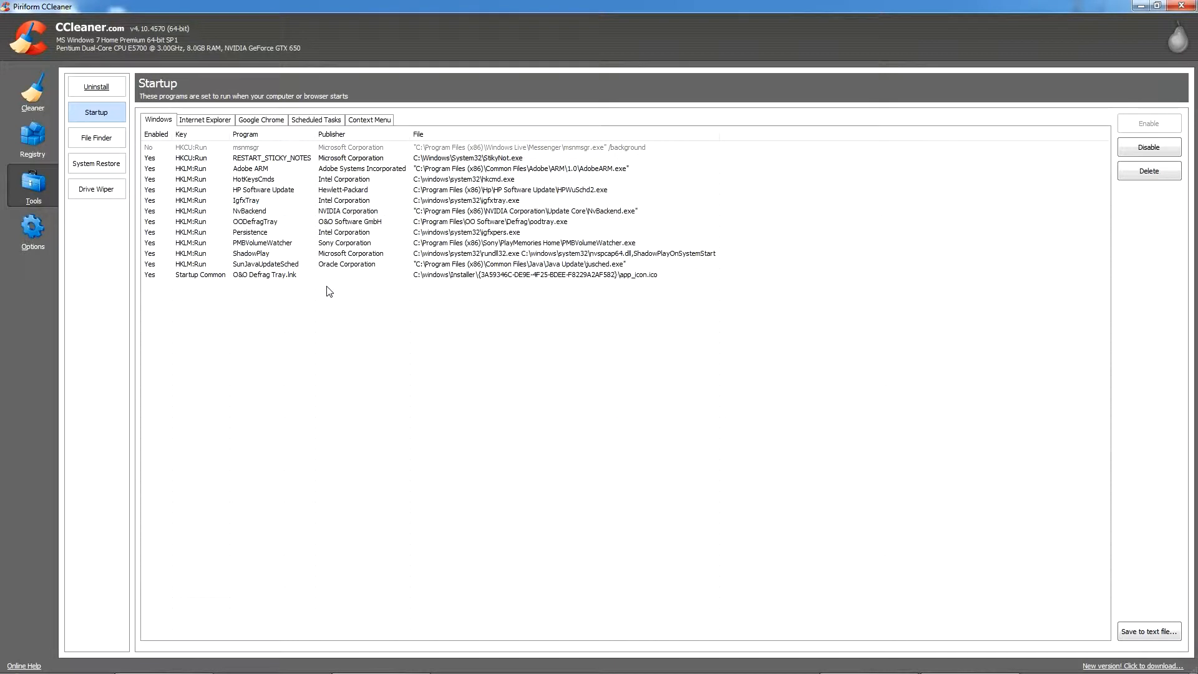
Look over the File Finder's duplicate search settings and the System Restore points.
{"action": "left_click", "coordinate": [94, 138]}
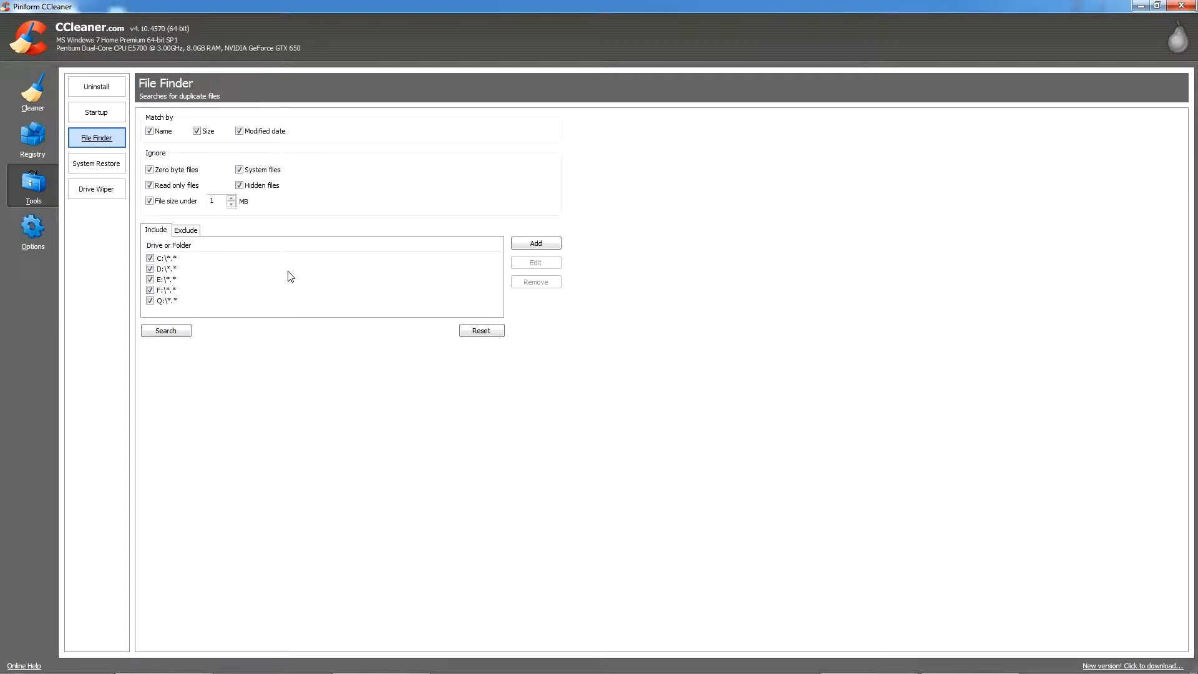
{"action": "left_click", "coordinate": [101, 176]}
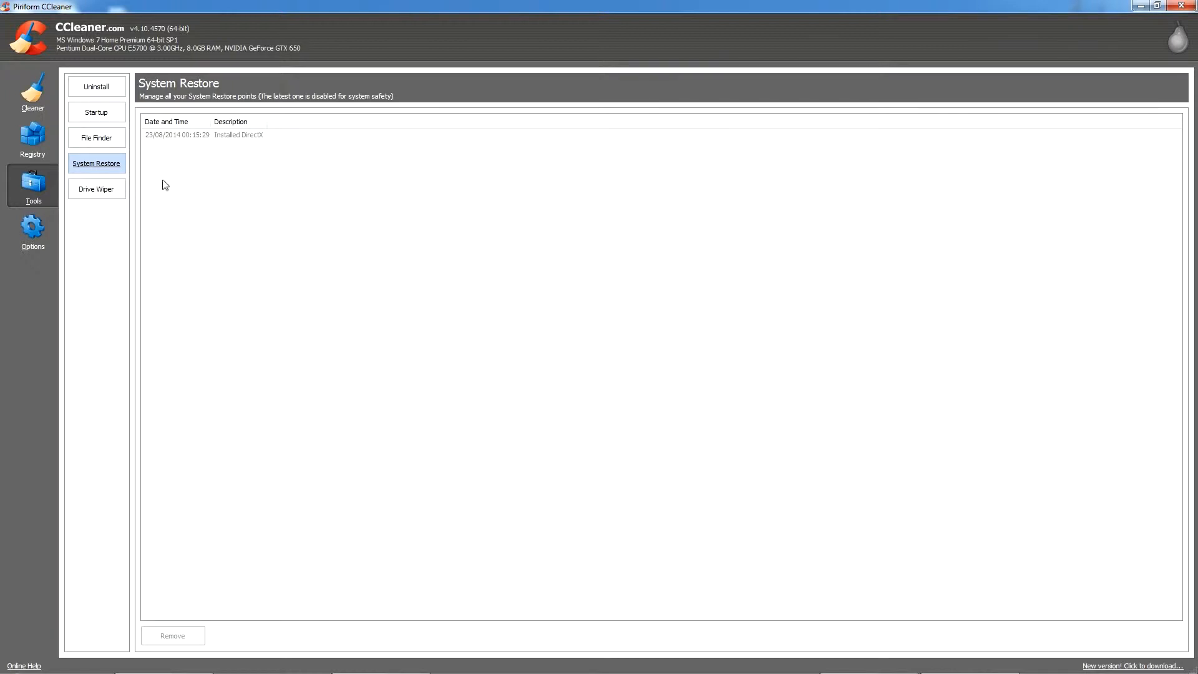
View the Drive Wiper's wipe, security and drive options.
{"action": "left_click", "coordinate": [119, 193]}
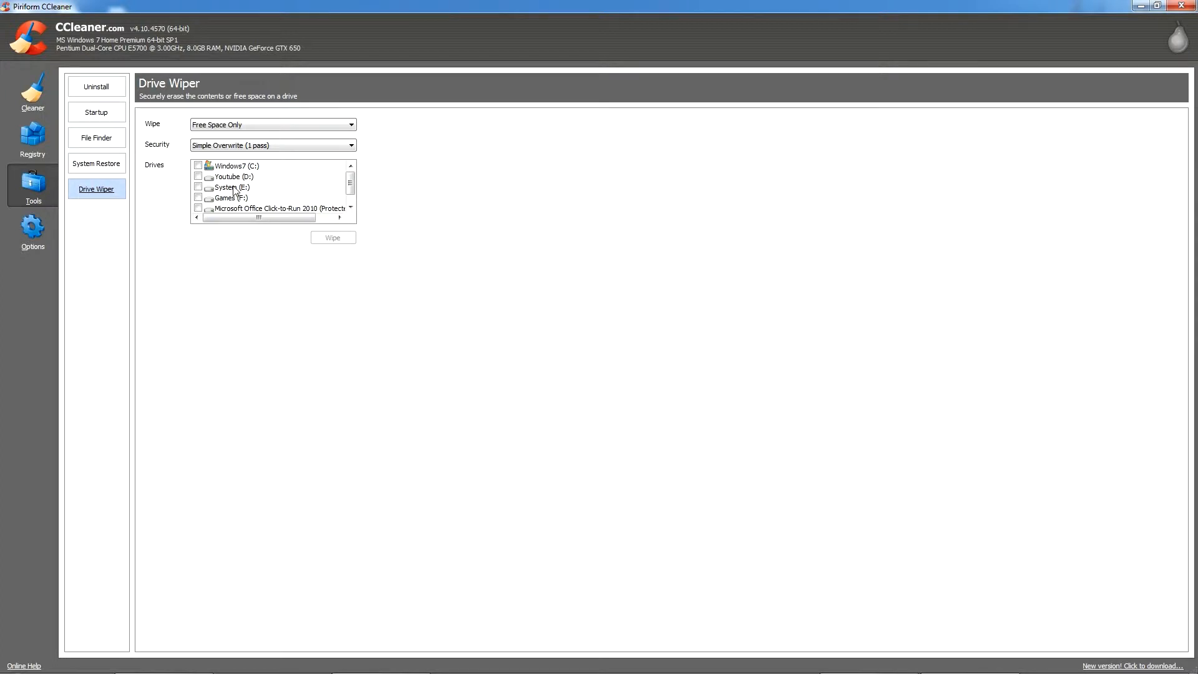
{"action": "left_click_drag", "start_coordinate": [353, 183], "coordinate": [355, 182]}
Open O&O Defrag, dismiss its statistics window to view the drive fragmentation overview, and close the program to return to CCleaner.
{"action": "mouse_move", "coordinate": [1023, 673]}
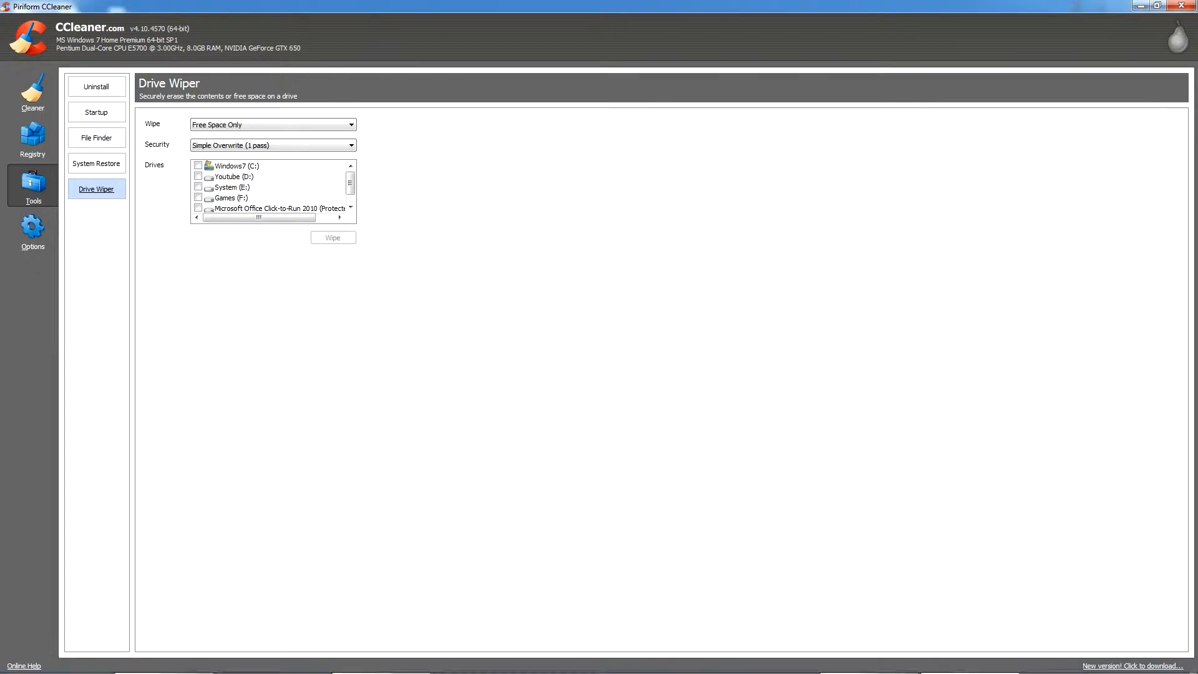
{"action": "right_click", "coordinate": [457, 667]}
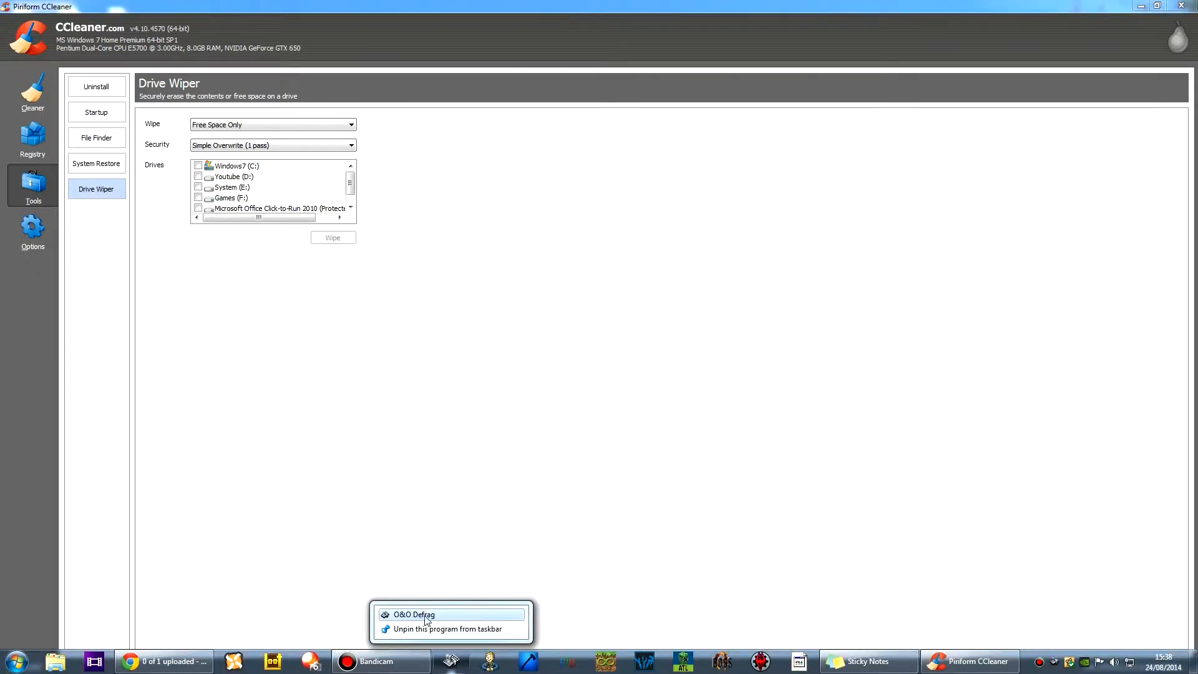
{"action": "left_click", "coordinate": [495, 8]}
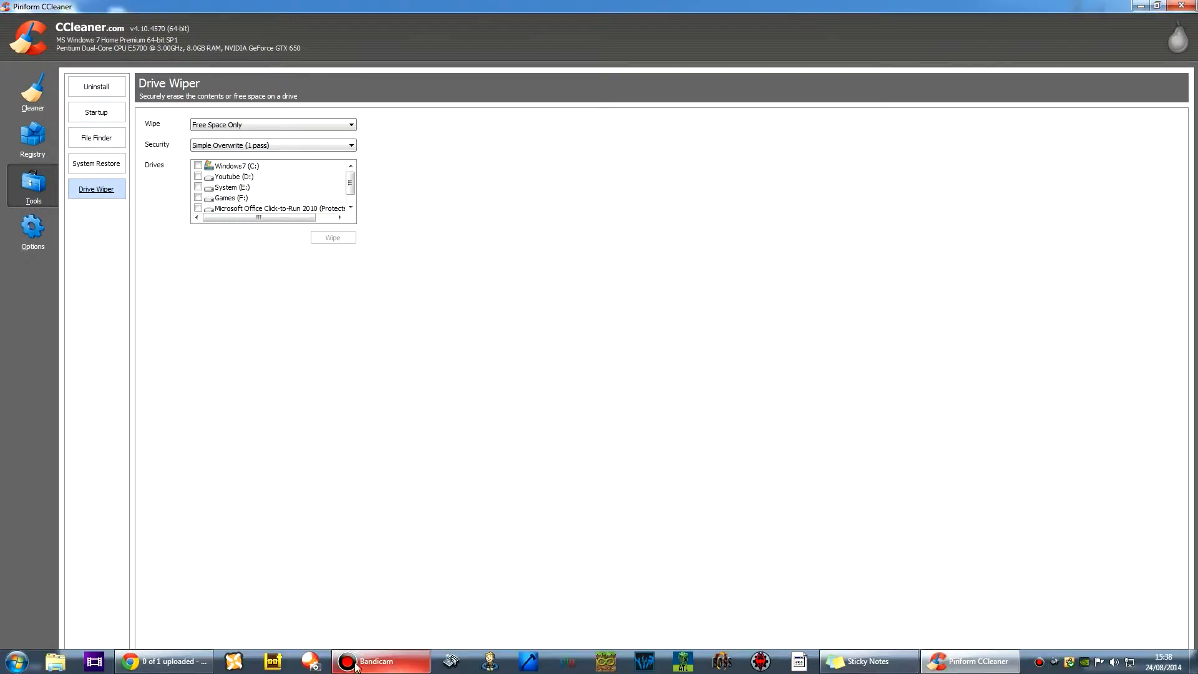
{"action": "right_click", "coordinate": [451, 662]}
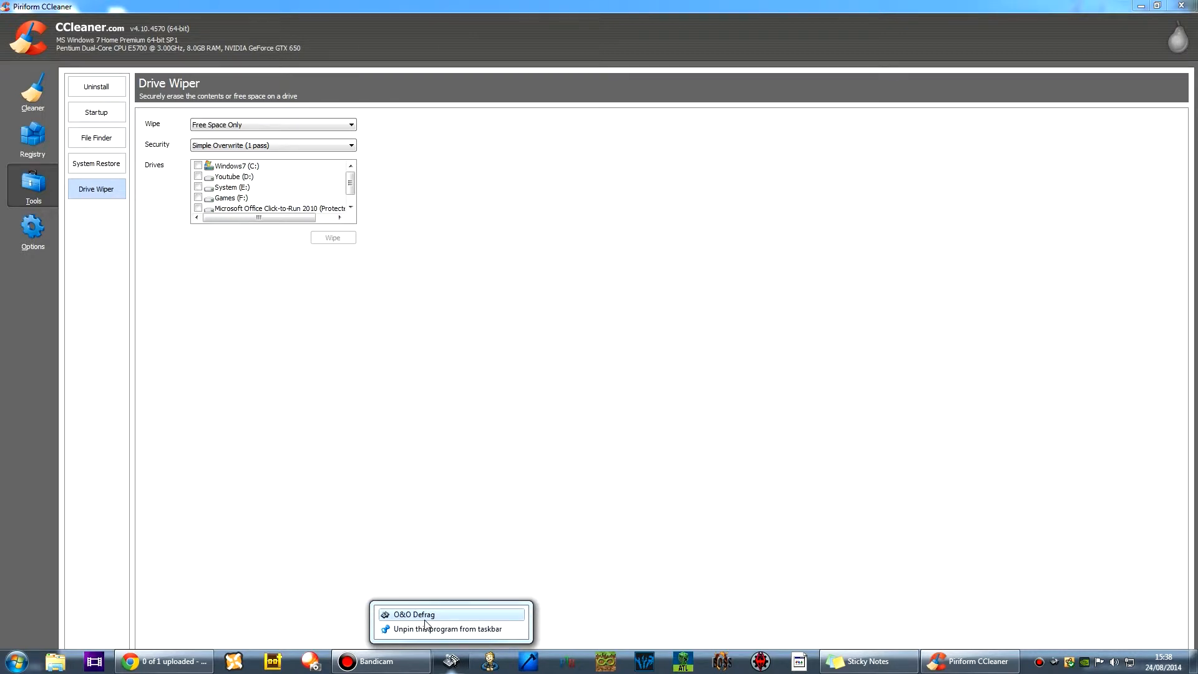
{"action": "left_click", "coordinate": [425, 618]}
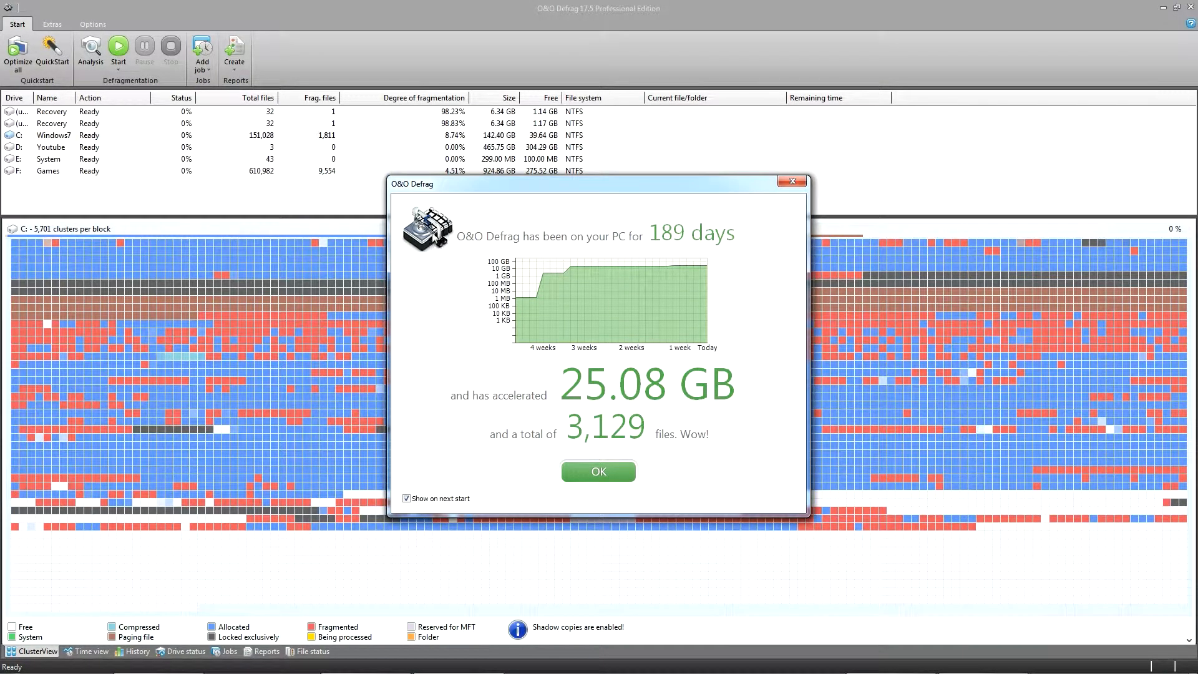
{"action": "left_click", "coordinate": [788, 182]}
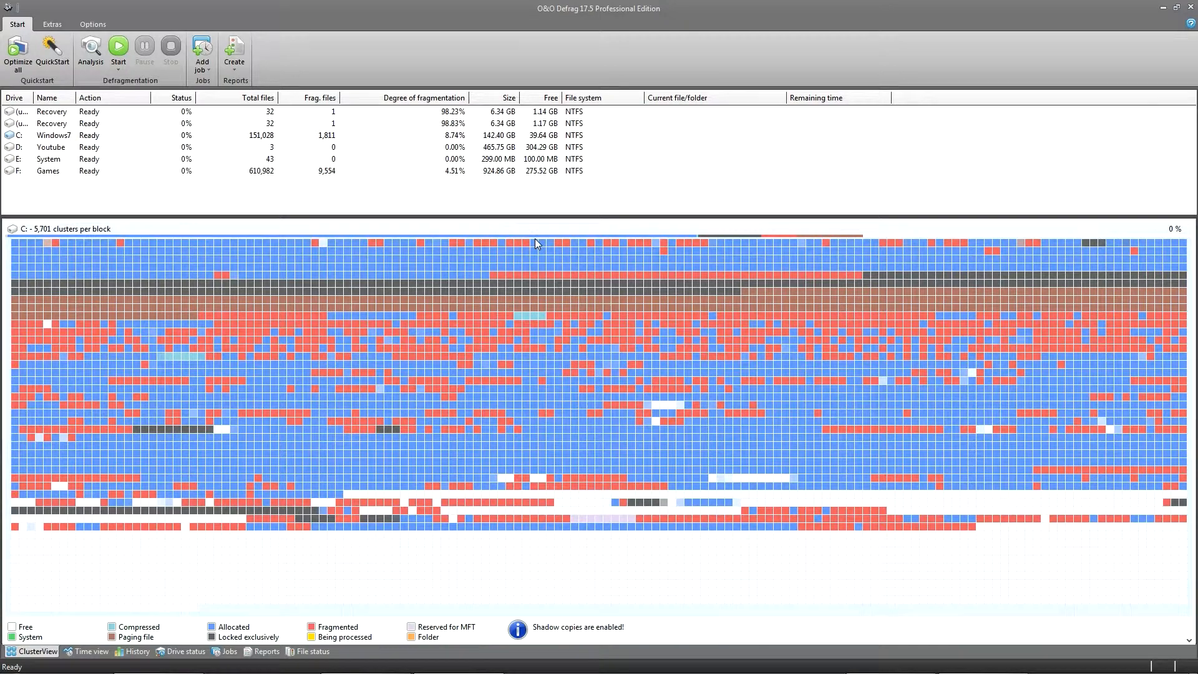
{"action": "left_click", "coordinate": [1190, 7]}
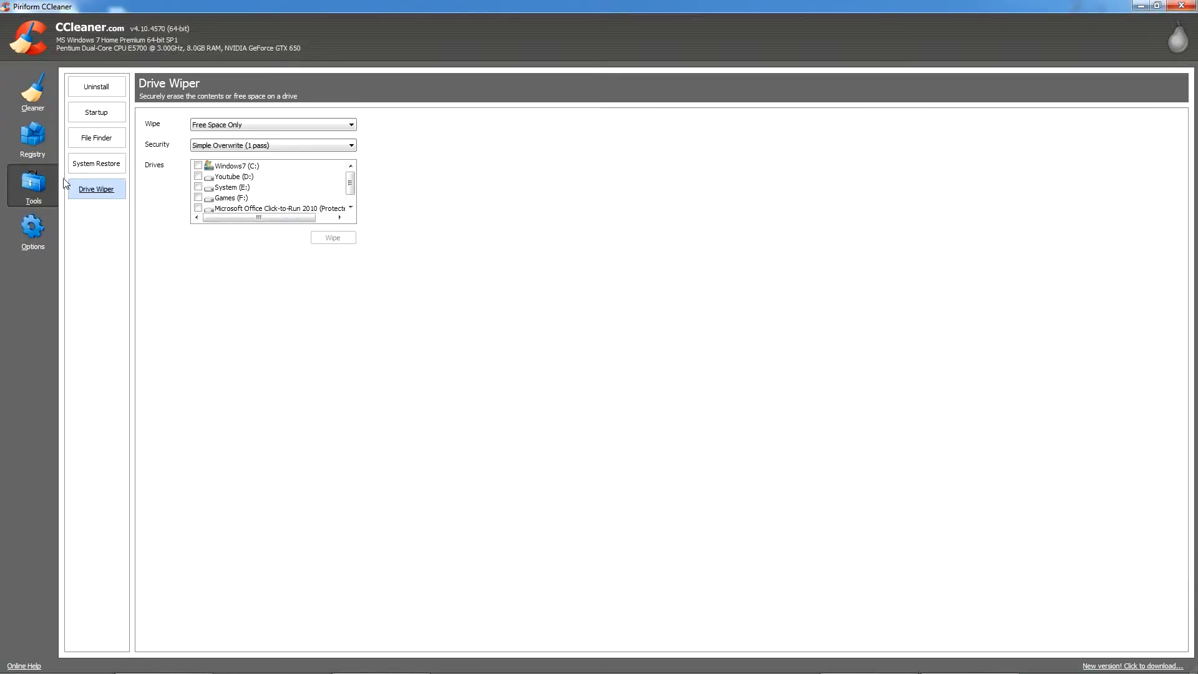
Look over CCleaner's basic settings and browse the available interface languages without changing the current one.
{"action": "left_click", "coordinate": [37, 226]}
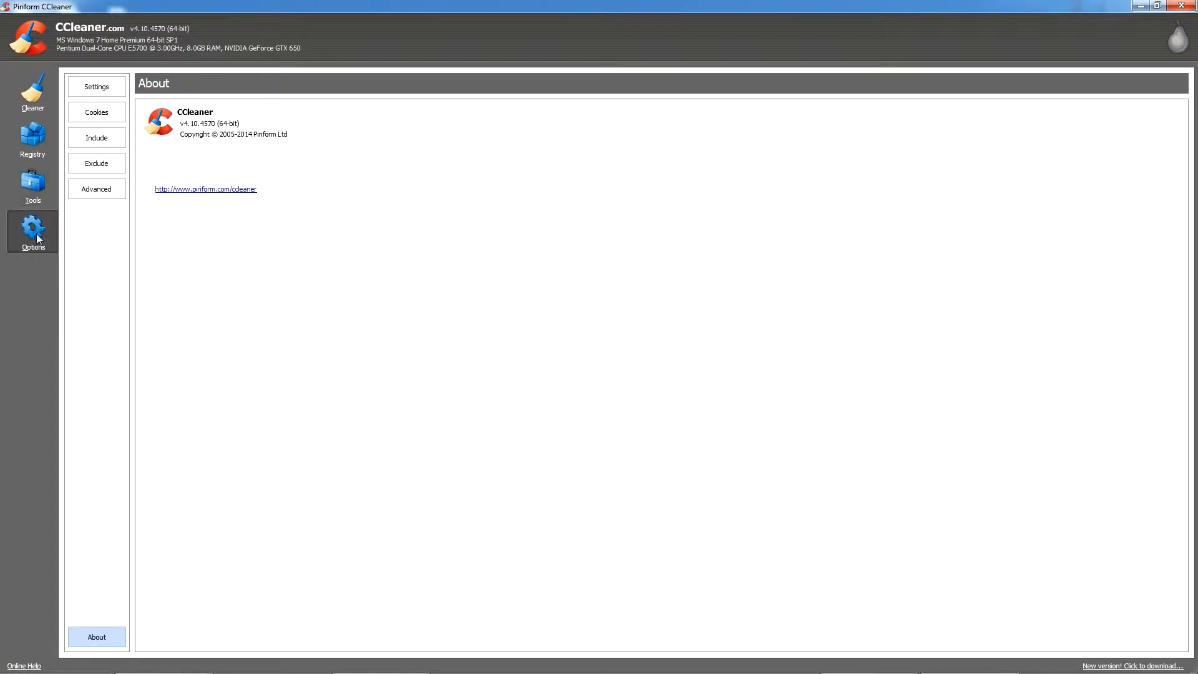
{"action": "left_click", "coordinate": [103, 94]}
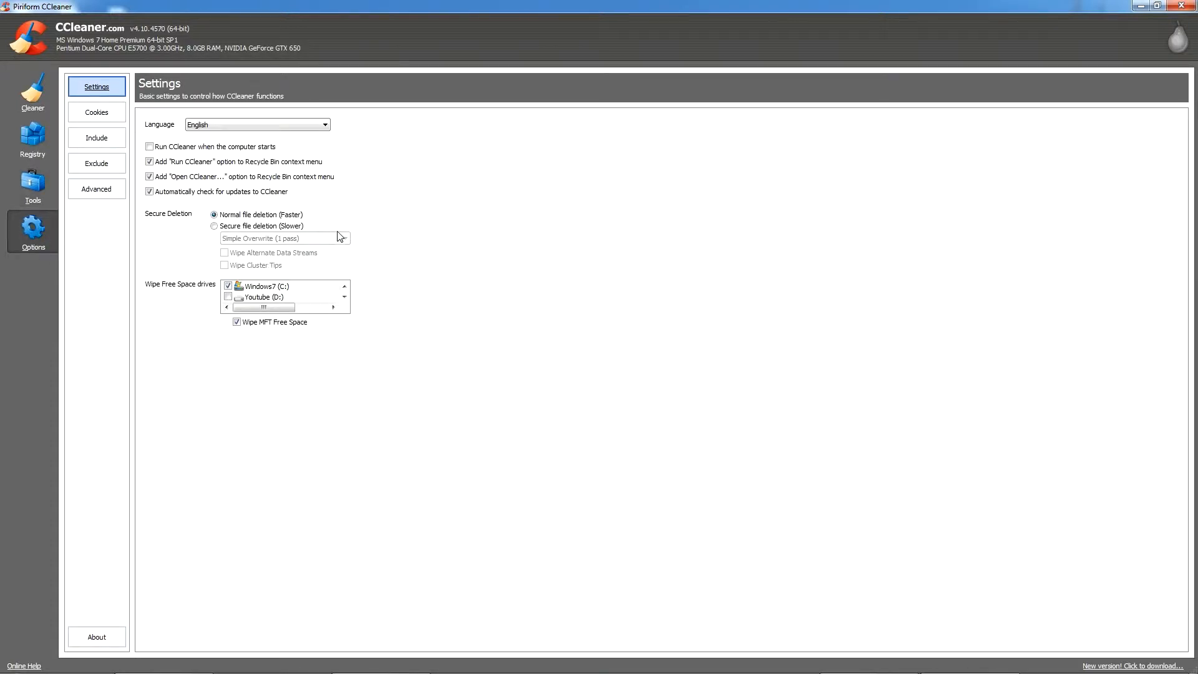
{"action": "left_click", "coordinate": [322, 124]}
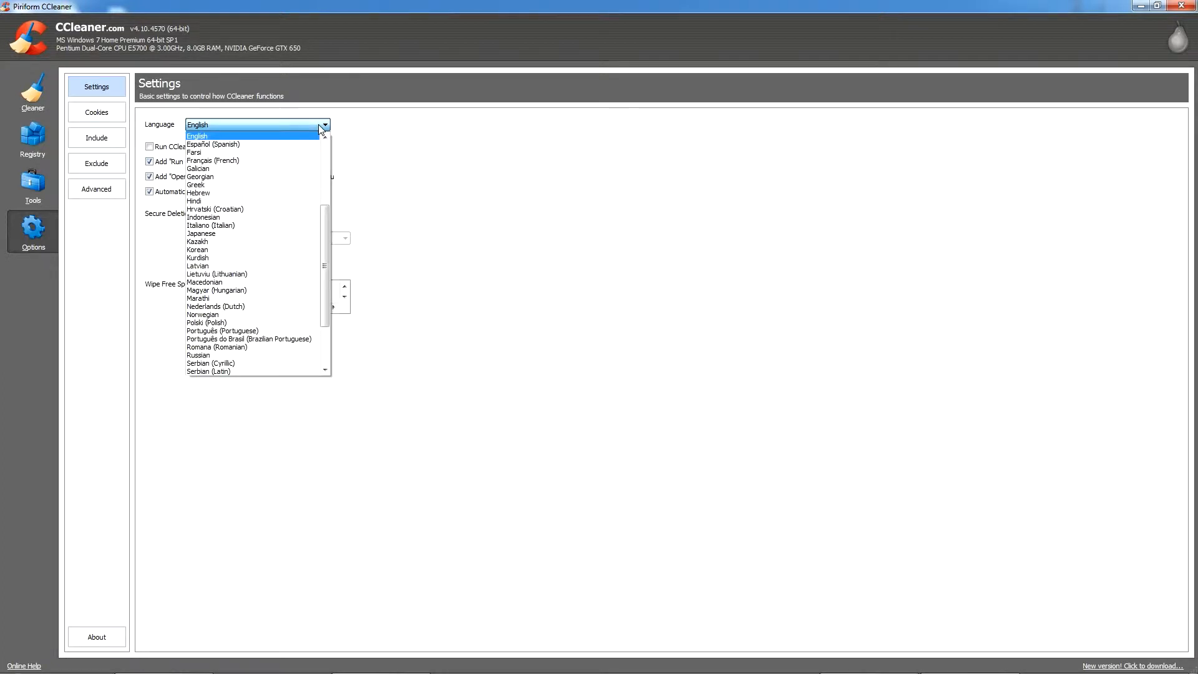
{"action": "left_click_drag", "start_coordinate": [327, 212], "coordinate": [351, 305]}
{"action": "left_click", "coordinate": [580, 239]}
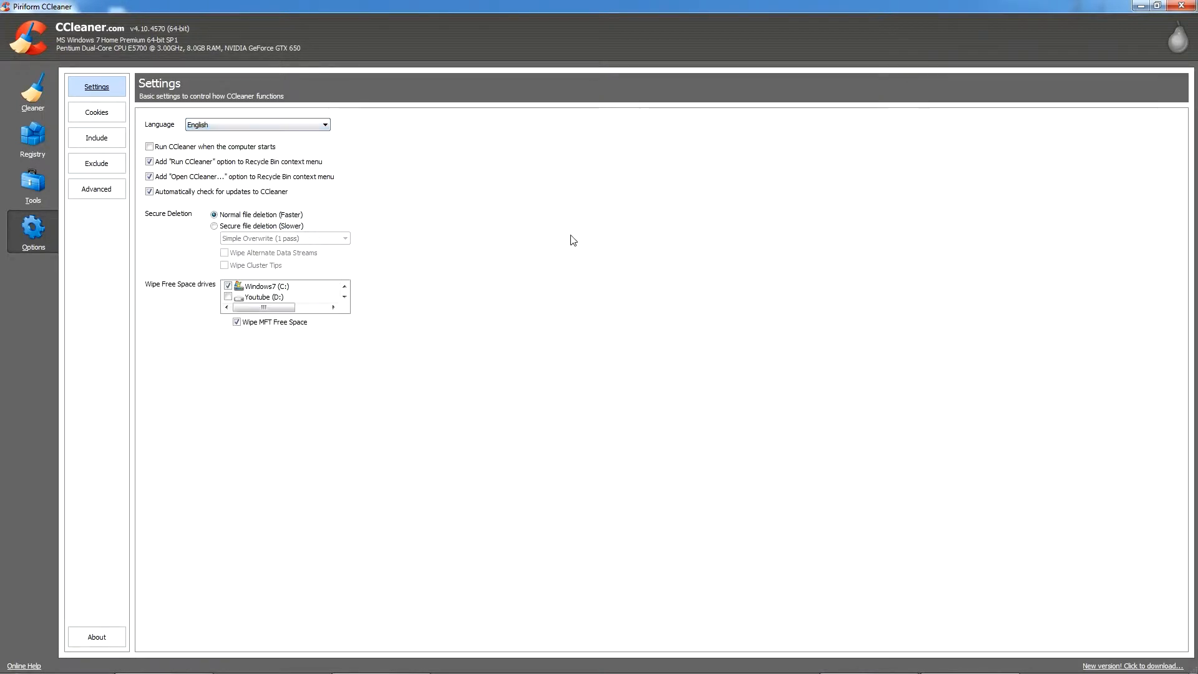
Browse the cookies stored on the computer, selecting ads.yahoo.com, and glance at the Include list before returning to the cookies.
{"action": "left_click", "coordinate": [100, 115]}
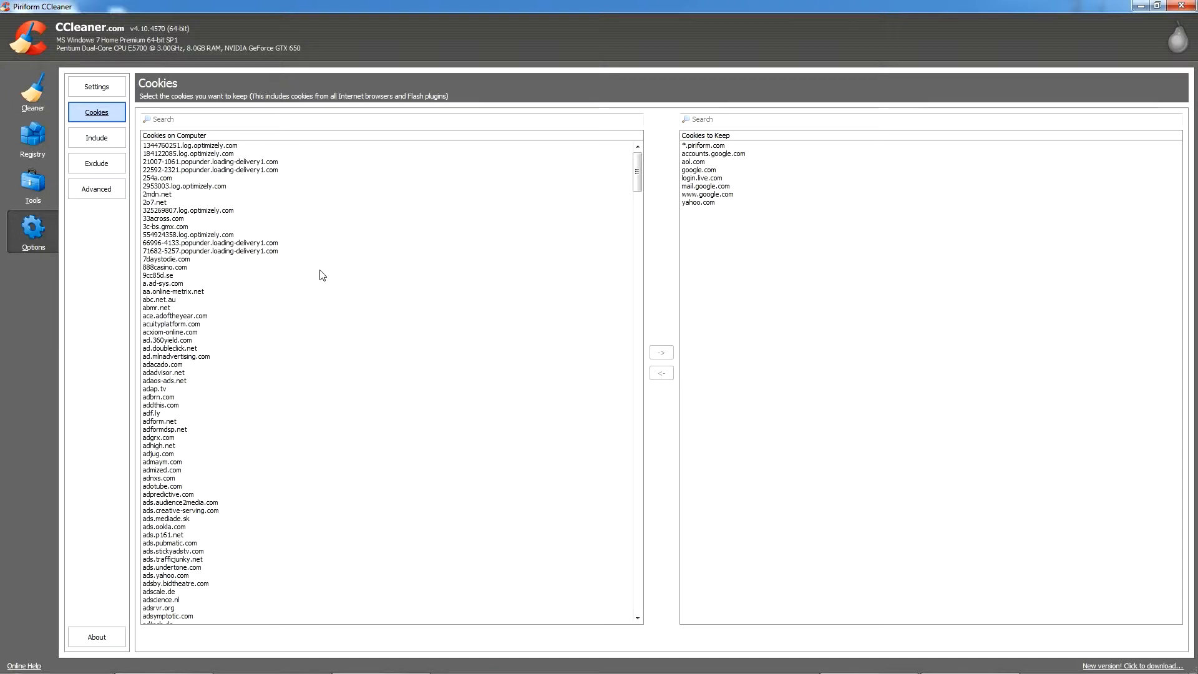
{"action": "scroll", "coordinate": [322, 273], "scroll_direction": "down", "scroll_amount": 1}
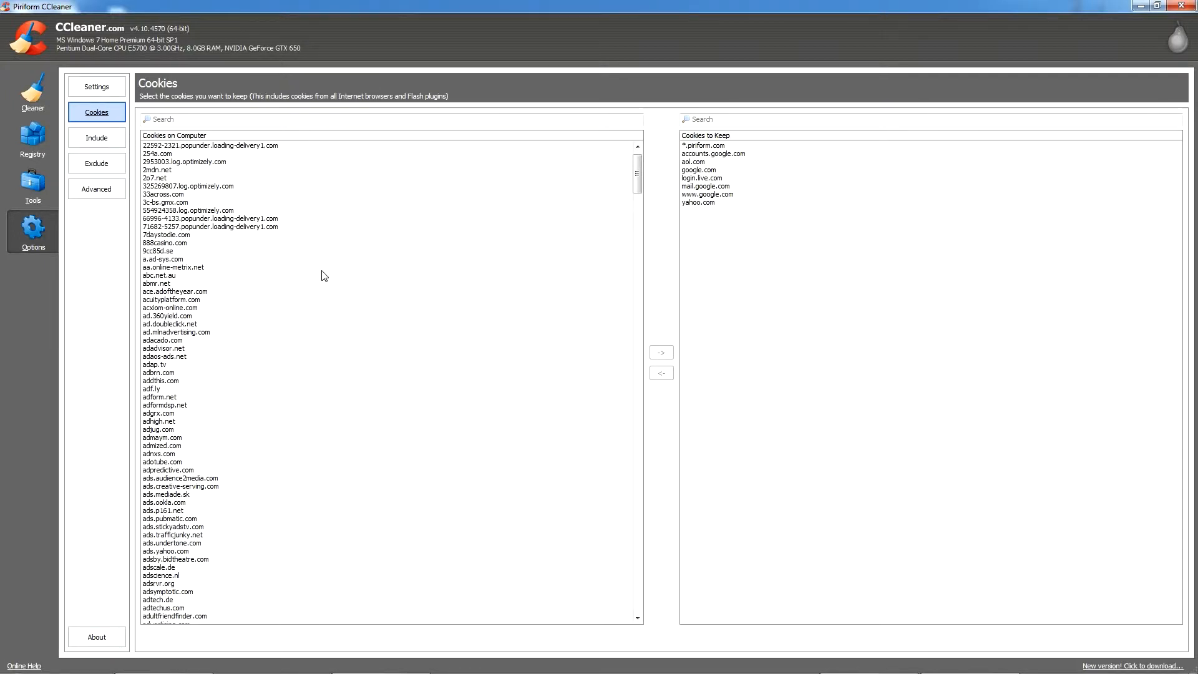
{"action": "scroll", "coordinate": [325, 276], "scroll_direction": "down", "scroll_amount": 4}
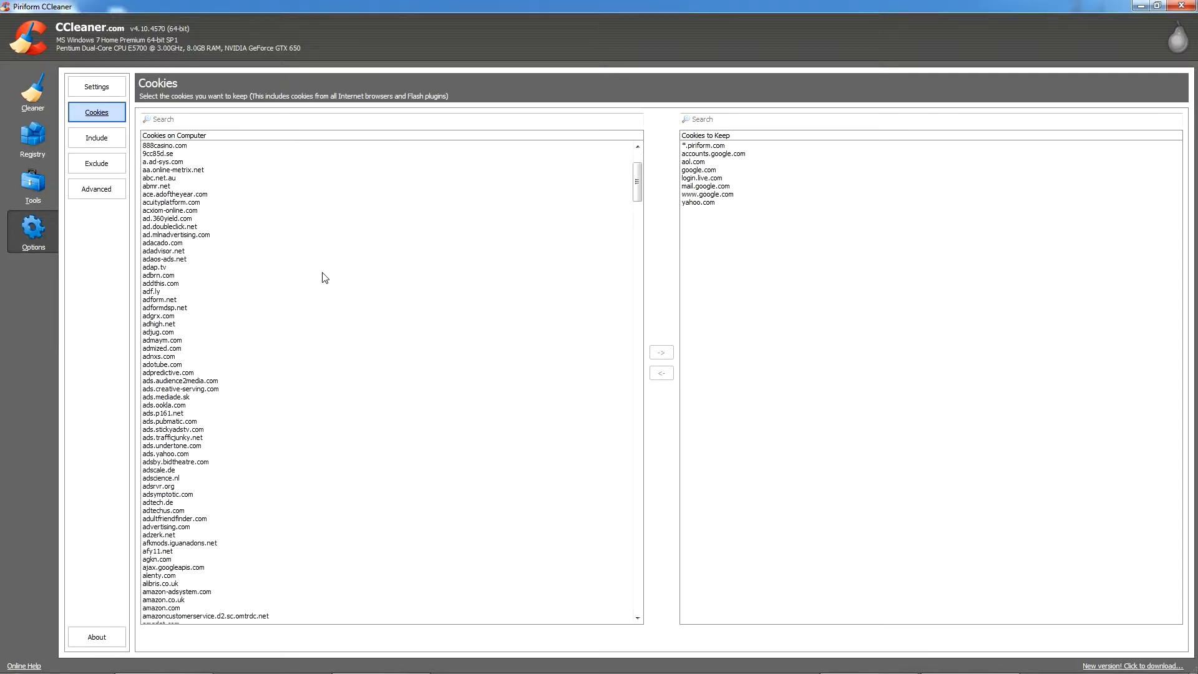
{"action": "left_click", "coordinate": [186, 455]}
{"action": "scroll", "coordinate": [208, 450], "scroll_direction": "up", "scroll_amount": 5}
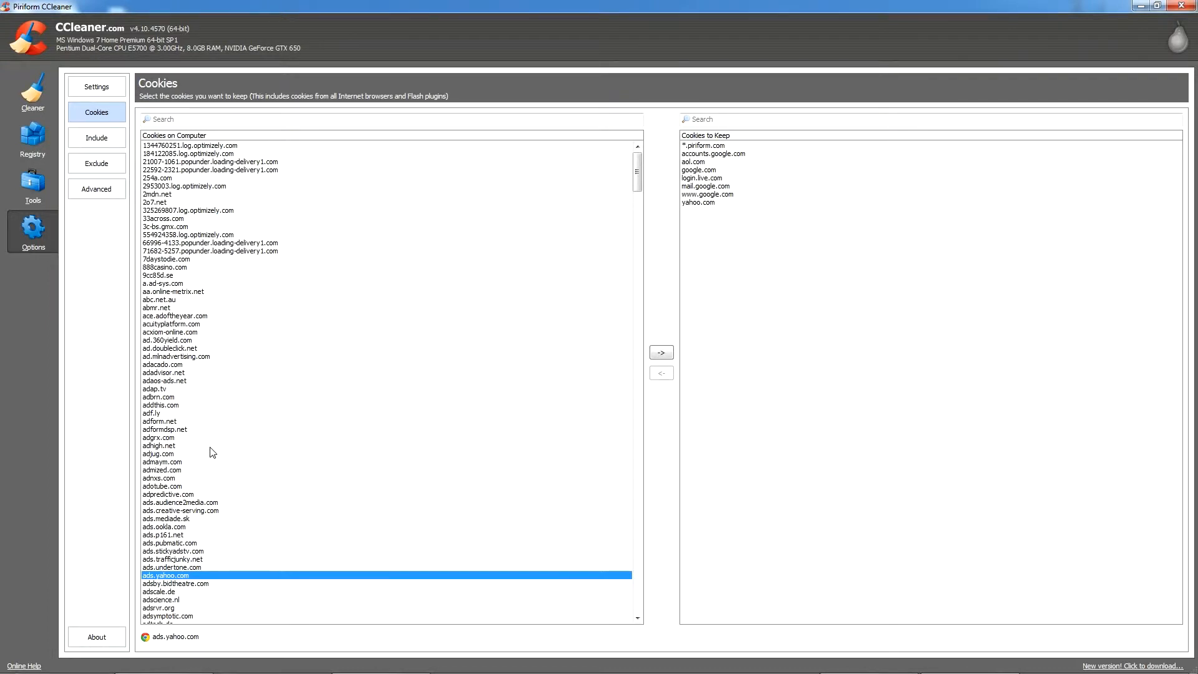
{"action": "left_click", "coordinate": [97, 138]}
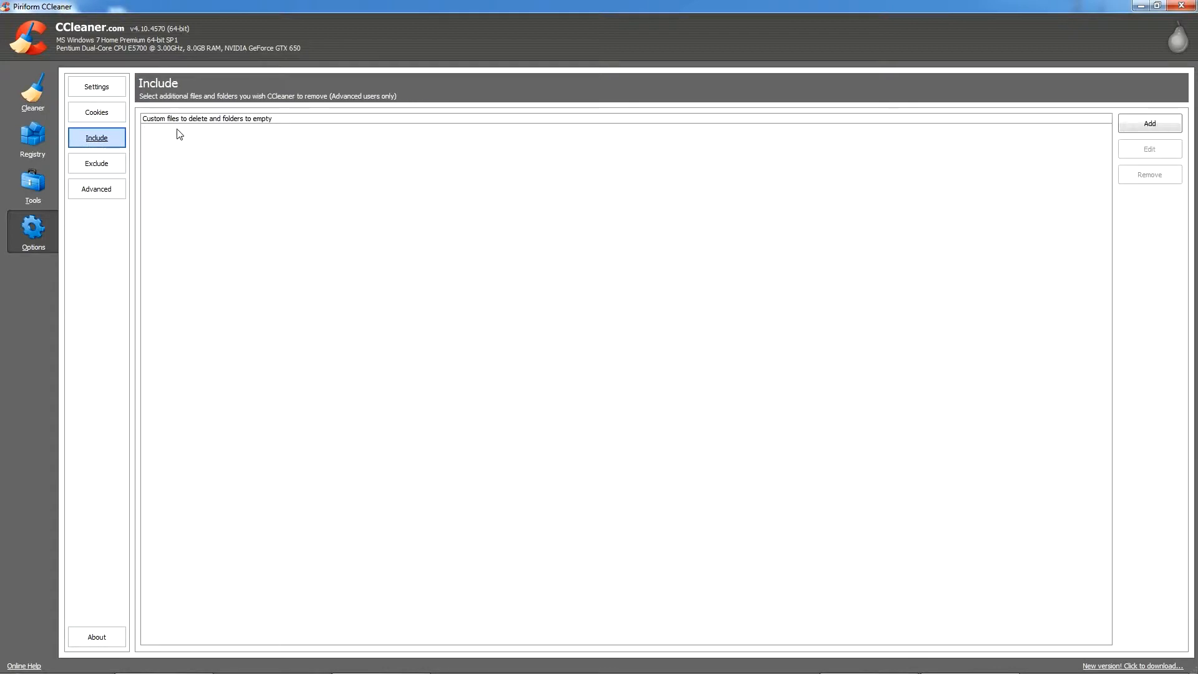
{"action": "left_click", "coordinate": [88, 114]}
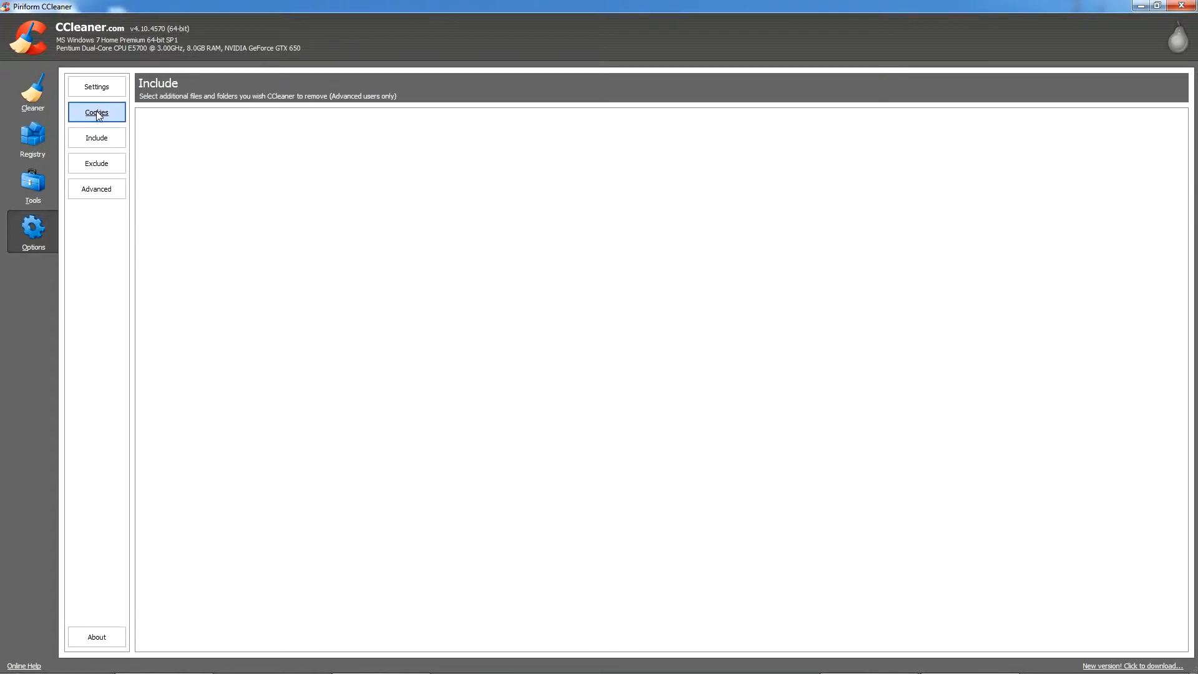
Switch to Chrome, open YouTube in a new tab to view its home page, and close that tab before returning to CCleaner.
{"action": "left_click", "coordinate": [152, 663]}
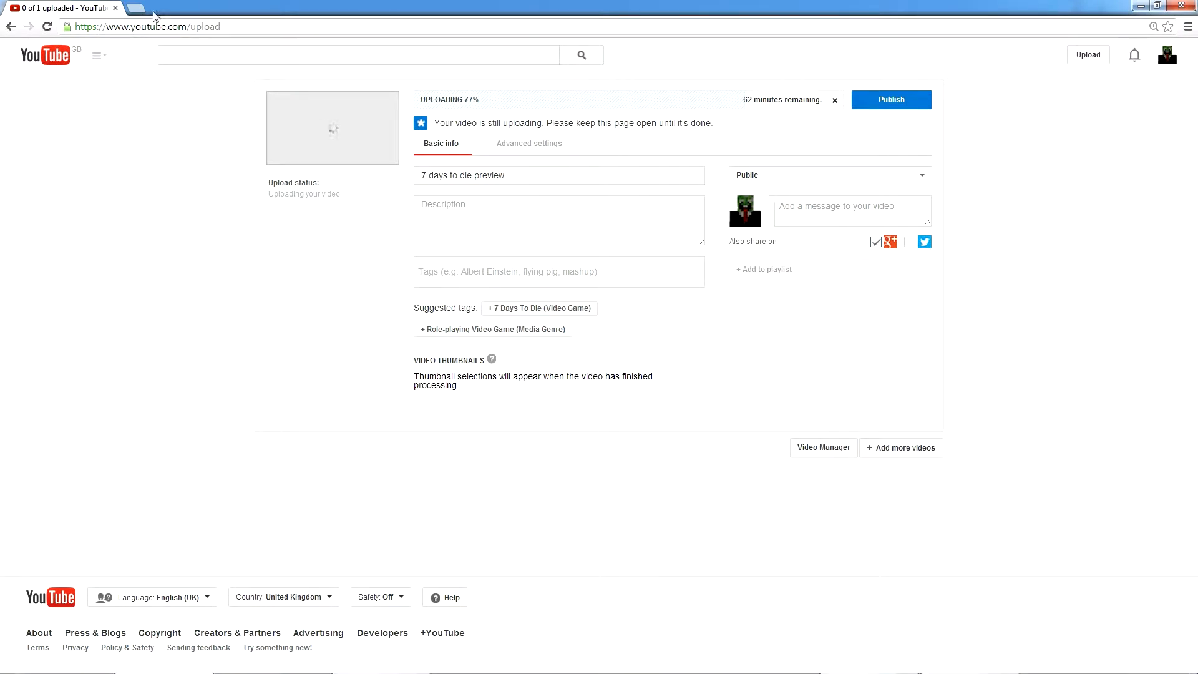
{"action": "left_click", "coordinate": [135, 8]}
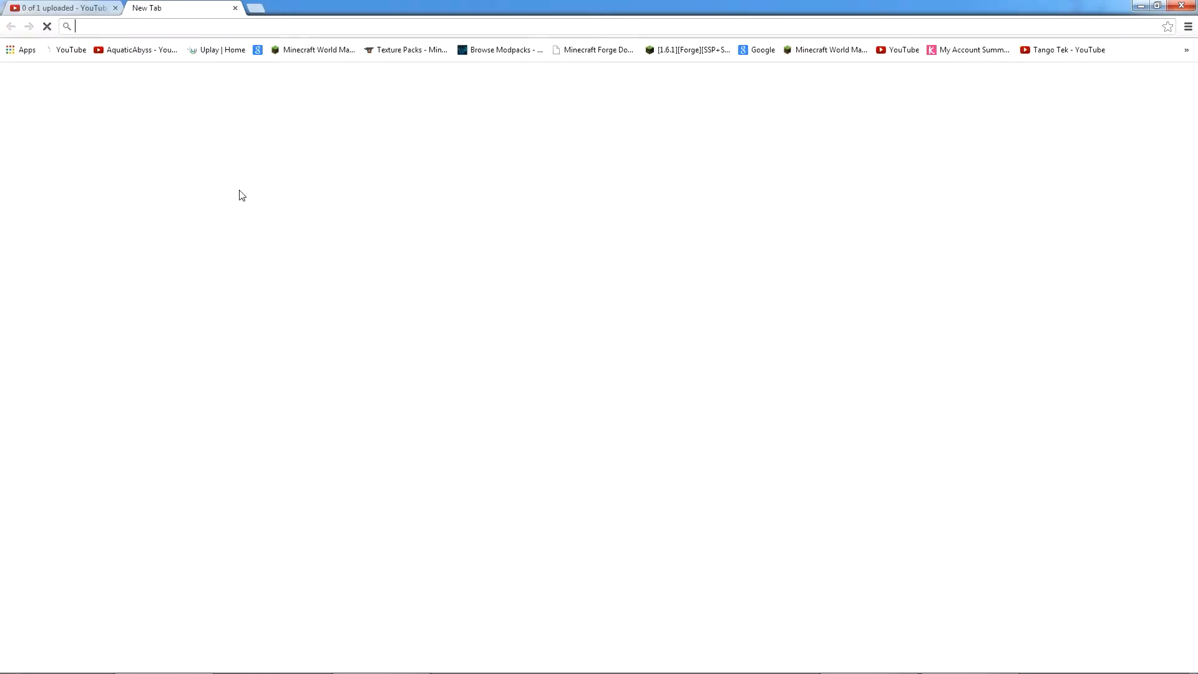
{"action": "left_click", "coordinate": [66, 51]}
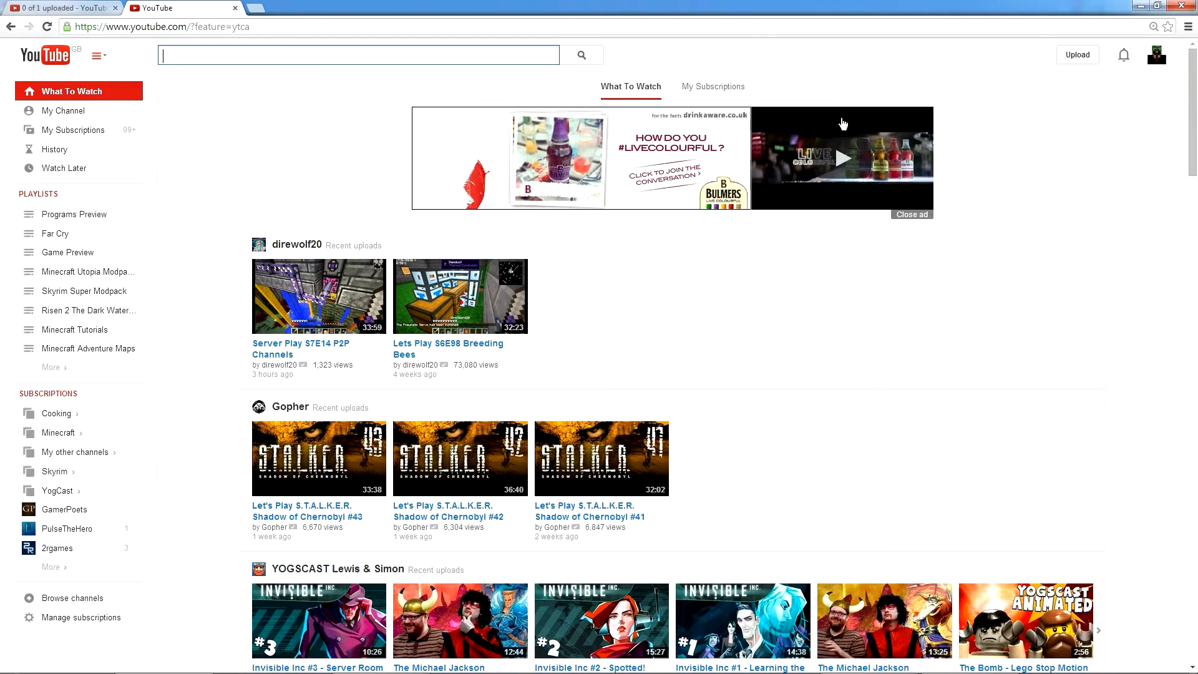
{"action": "left_click", "coordinate": [235, 9]}
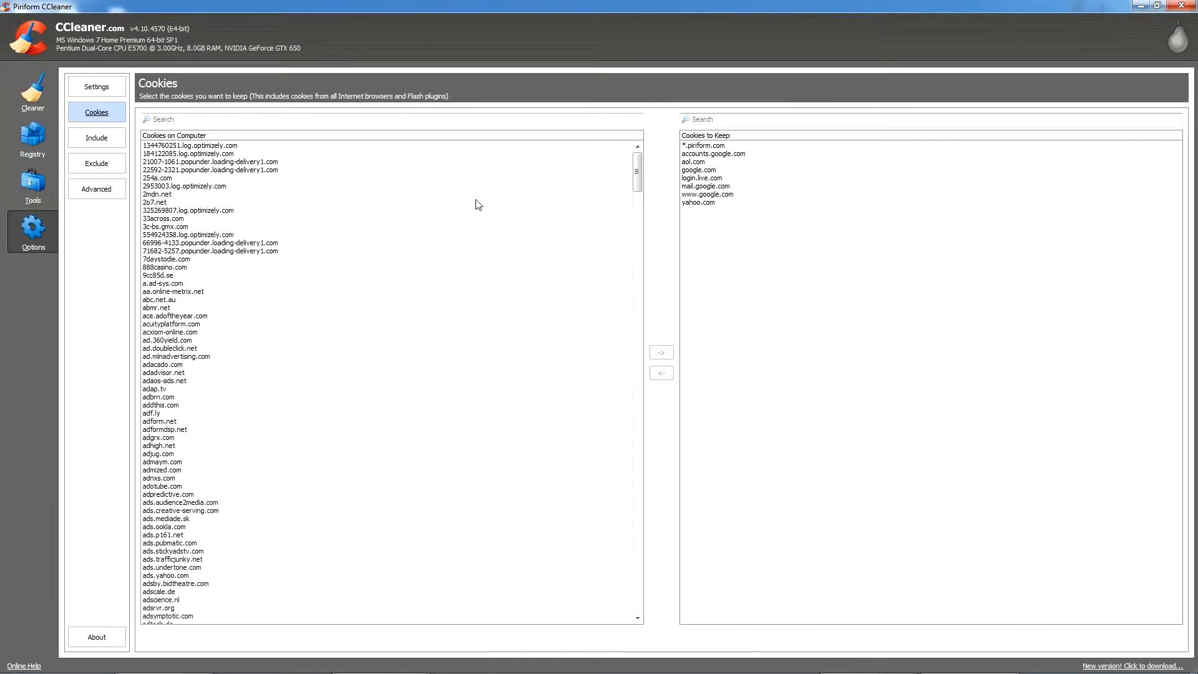
Examine the cookies on the computer, selecting the adotube.com and amazon.com entries.
{"action": "left_click", "coordinate": [201, 488]}
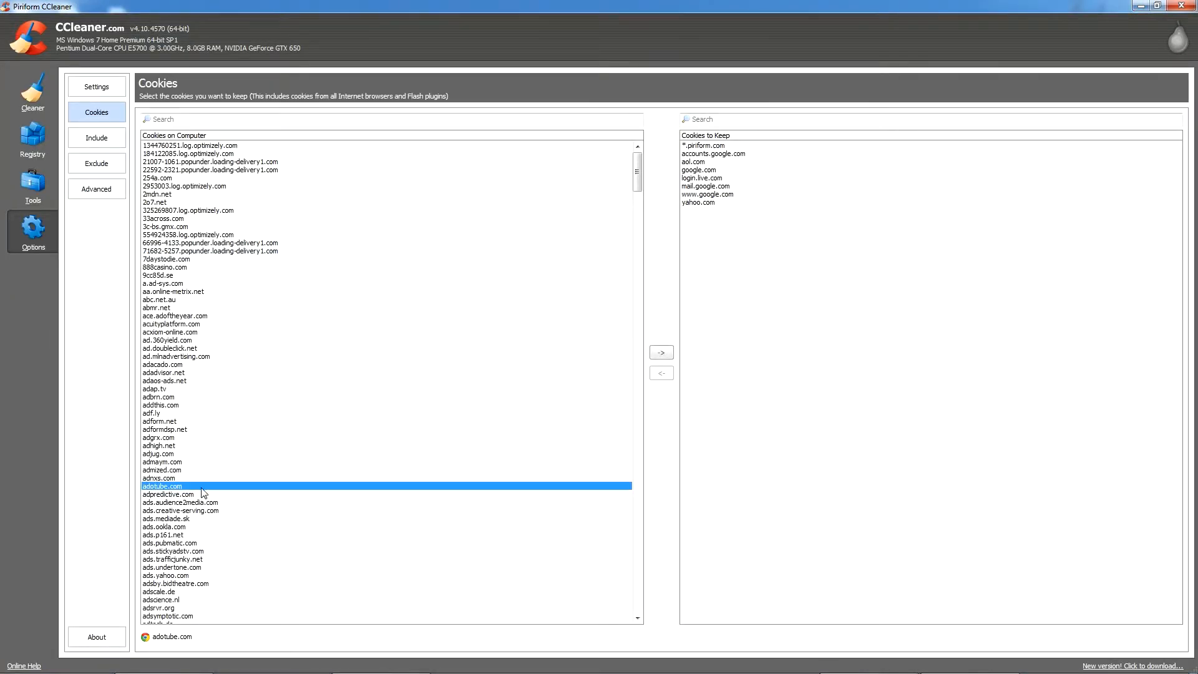
{"action": "scroll", "coordinate": [227, 493], "scroll_direction": "down", "scroll_amount": 9}
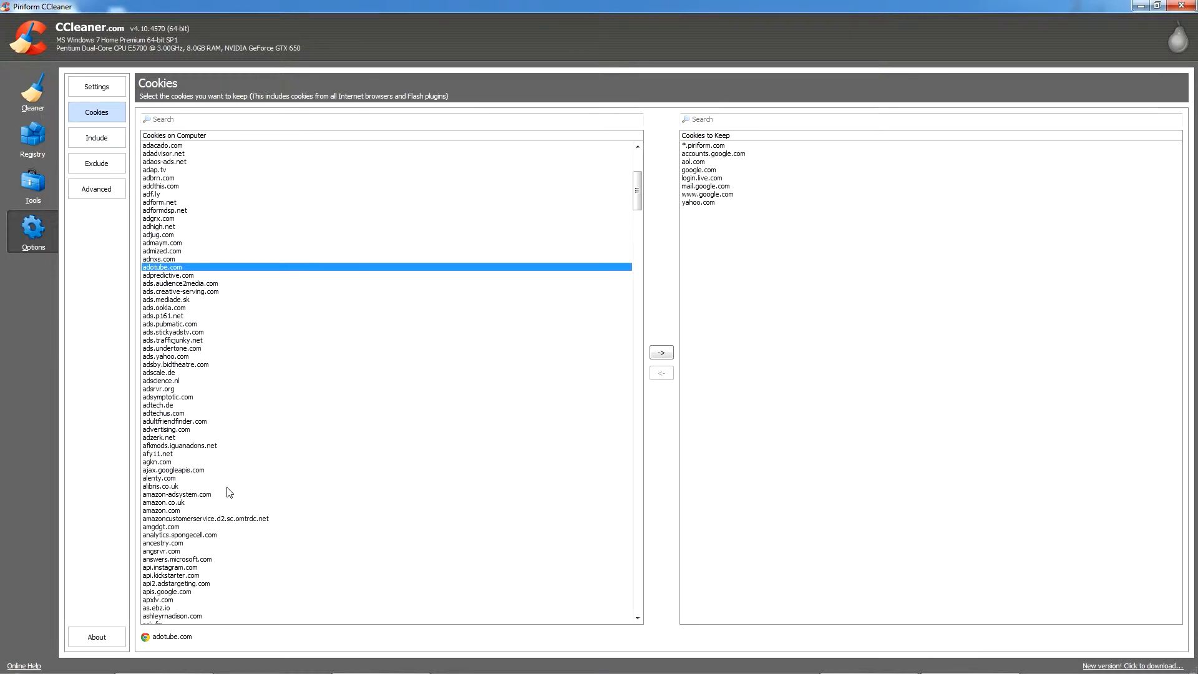
{"action": "left_click", "coordinate": [170, 511]}
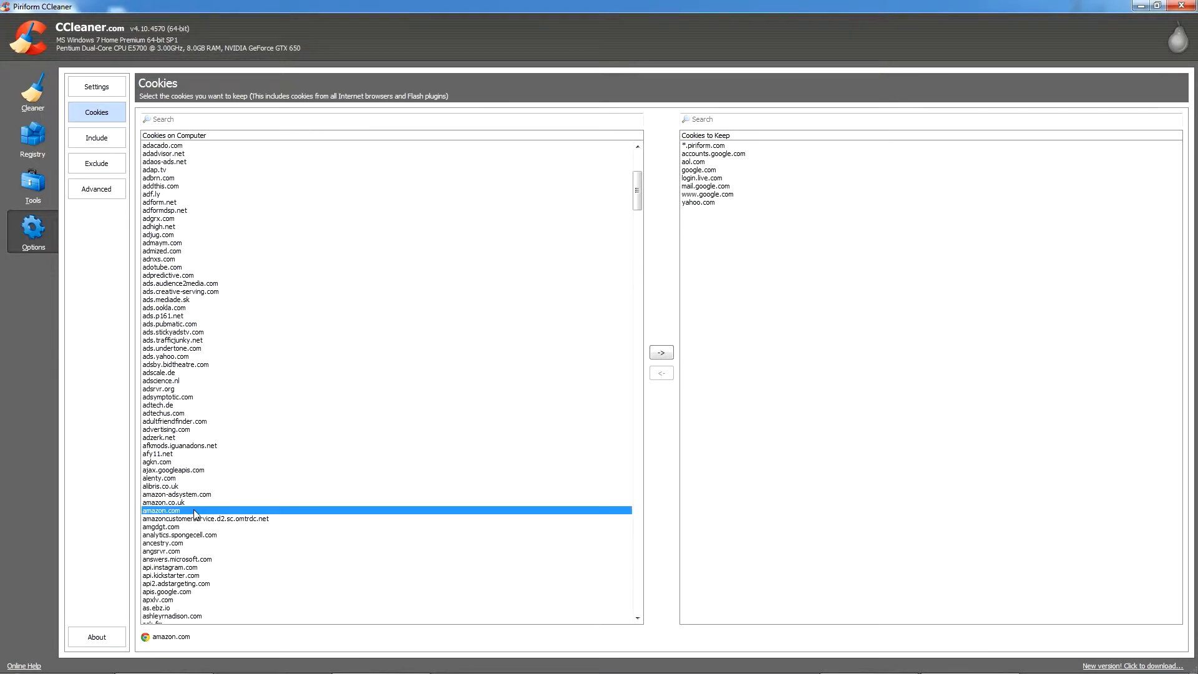
{"action": "scroll", "coordinate": [196, 514], "scroll_direction": "down", "scroll_amount": 3}
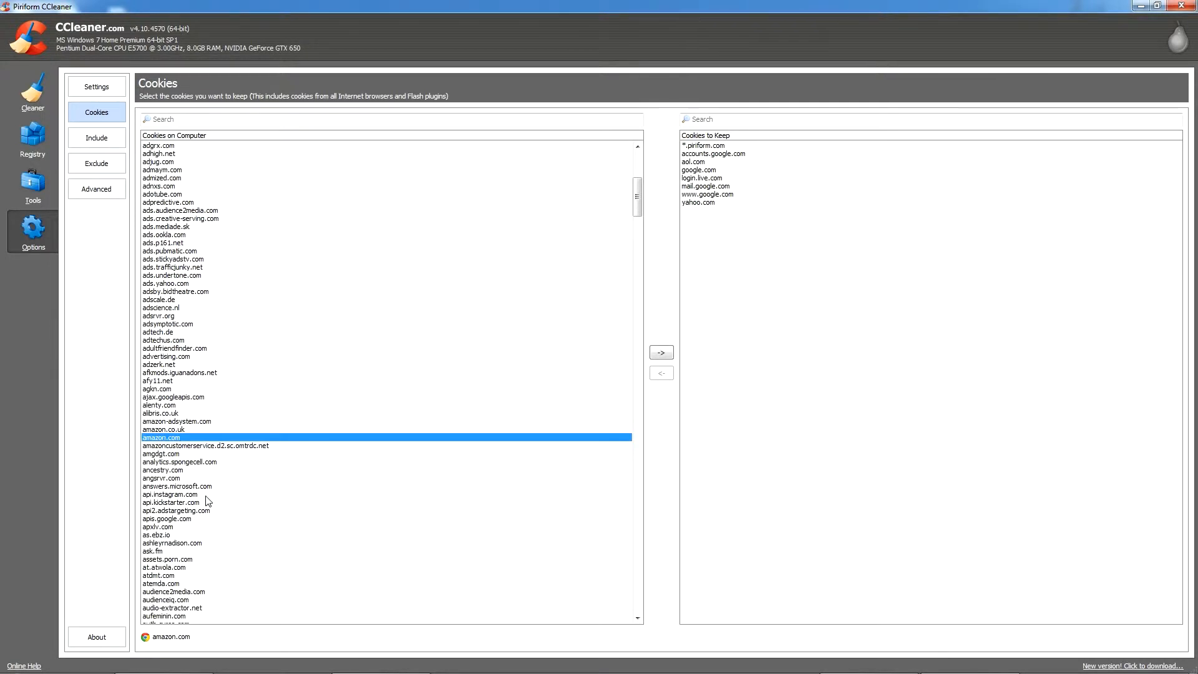
Look through the Include, Exclude and Advanced options.
{"action": "left_click", "coordinate": [95, 144]}
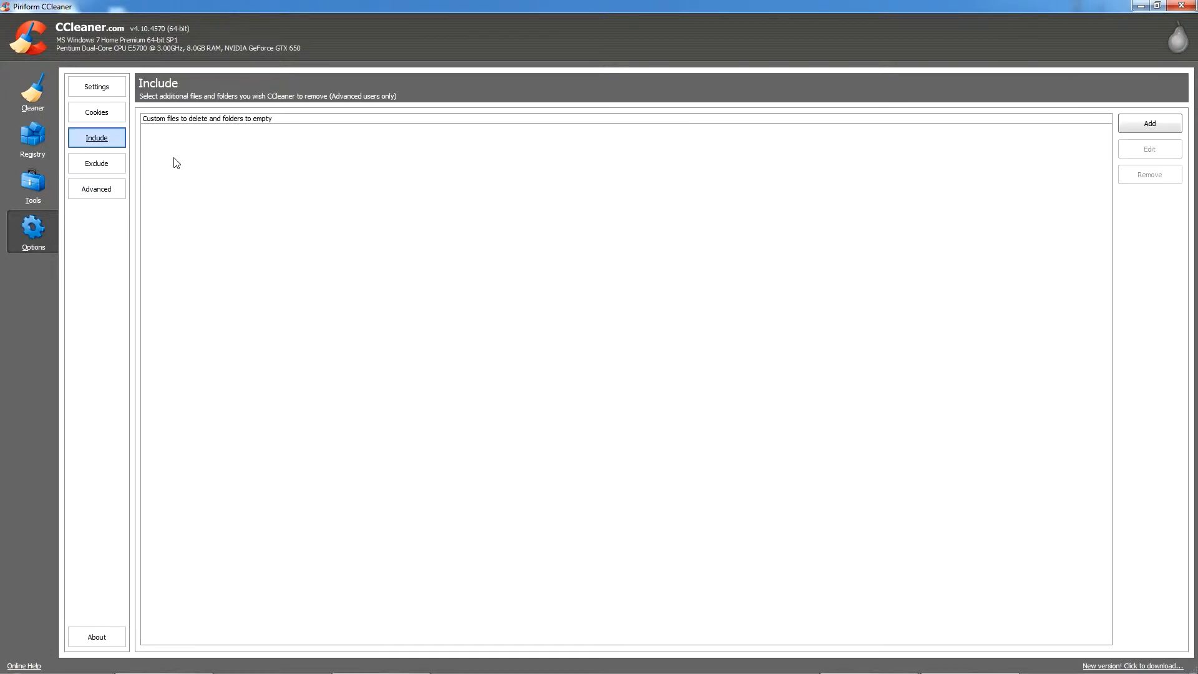
{"action": "left_click", "coordinate": [115, 169]}
{"action": "left_click", "coordinate": [117, 193]}
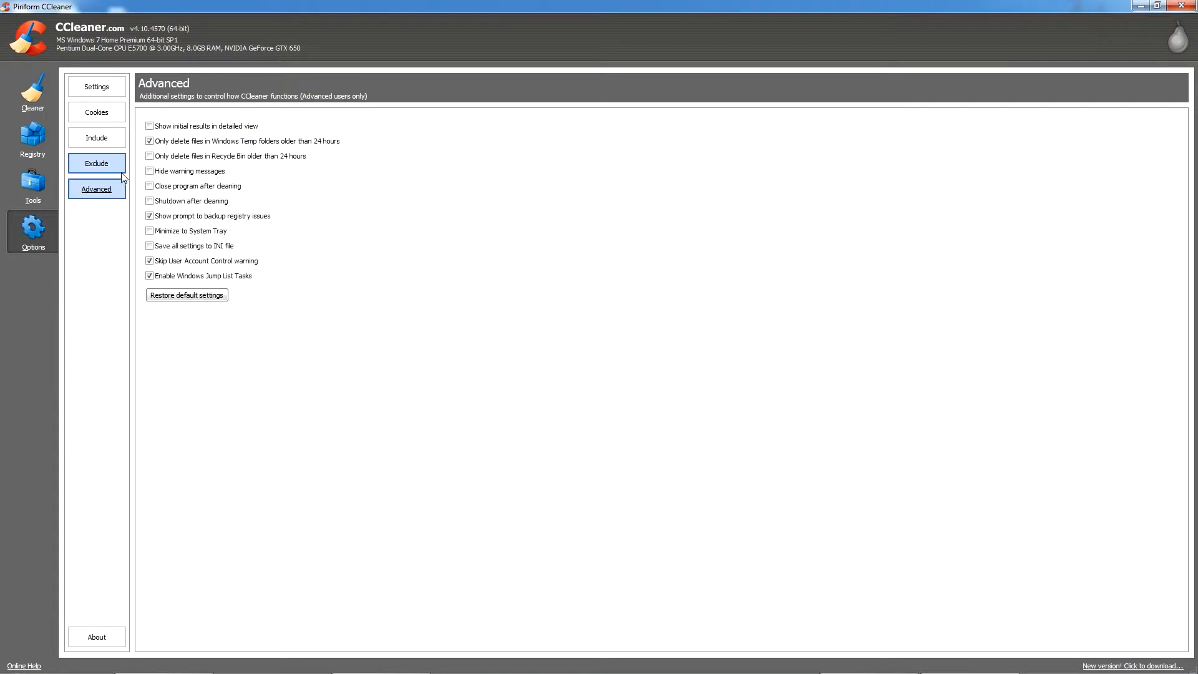
Close CCleaner, reopen it from the desktop Recycle Bin's options, and run the cleaner on the preselected items.
{"action": "left_click", "coordinate": [33, 103]}
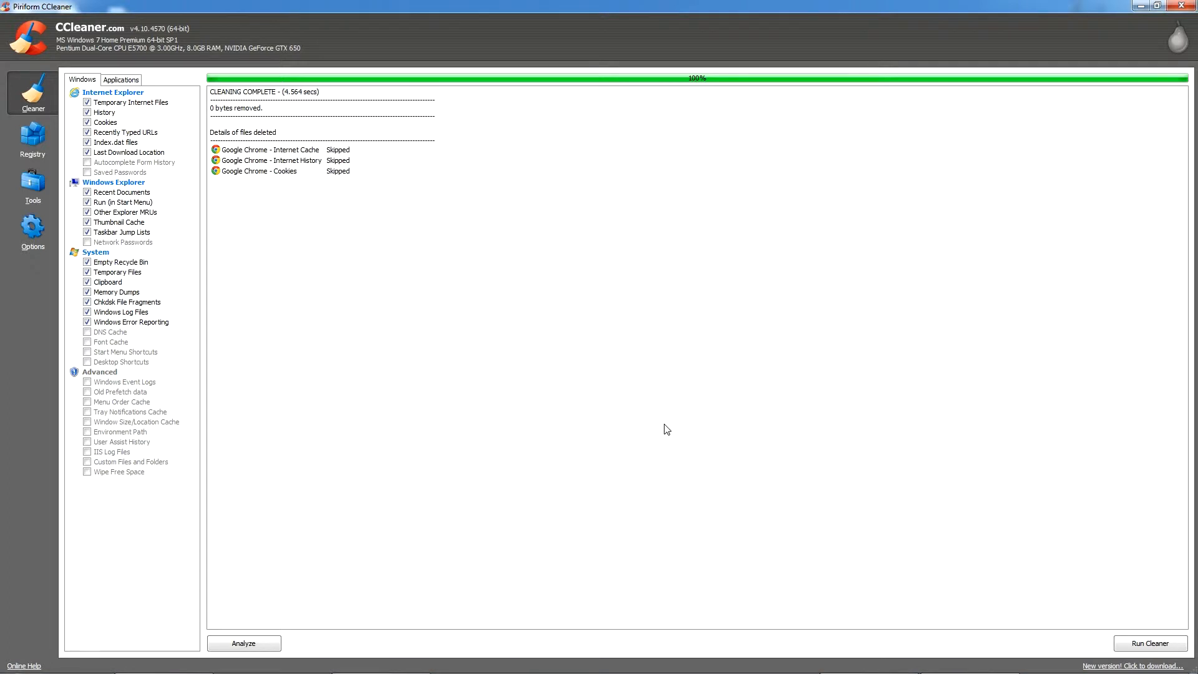
{"action": "left_click", "coordinate": [1182, 5]}
{"action": "right_click", "coordinate": [24, 217]}
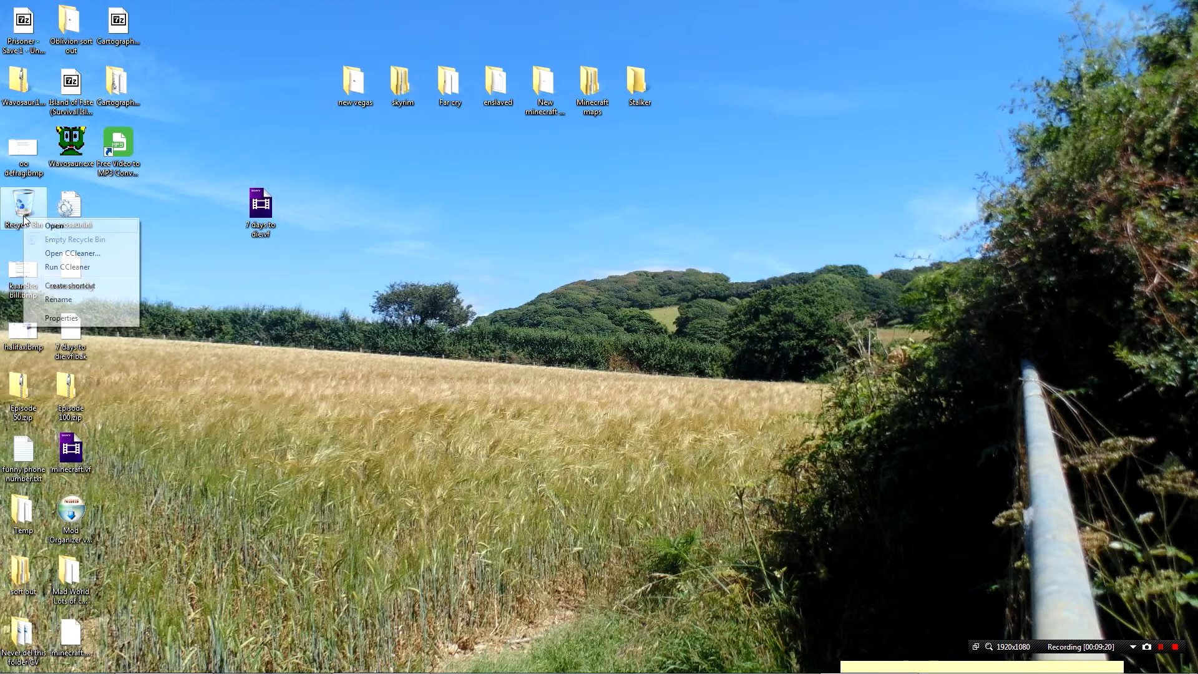
{"action": "left_click", "coordinate": [71, 252]}
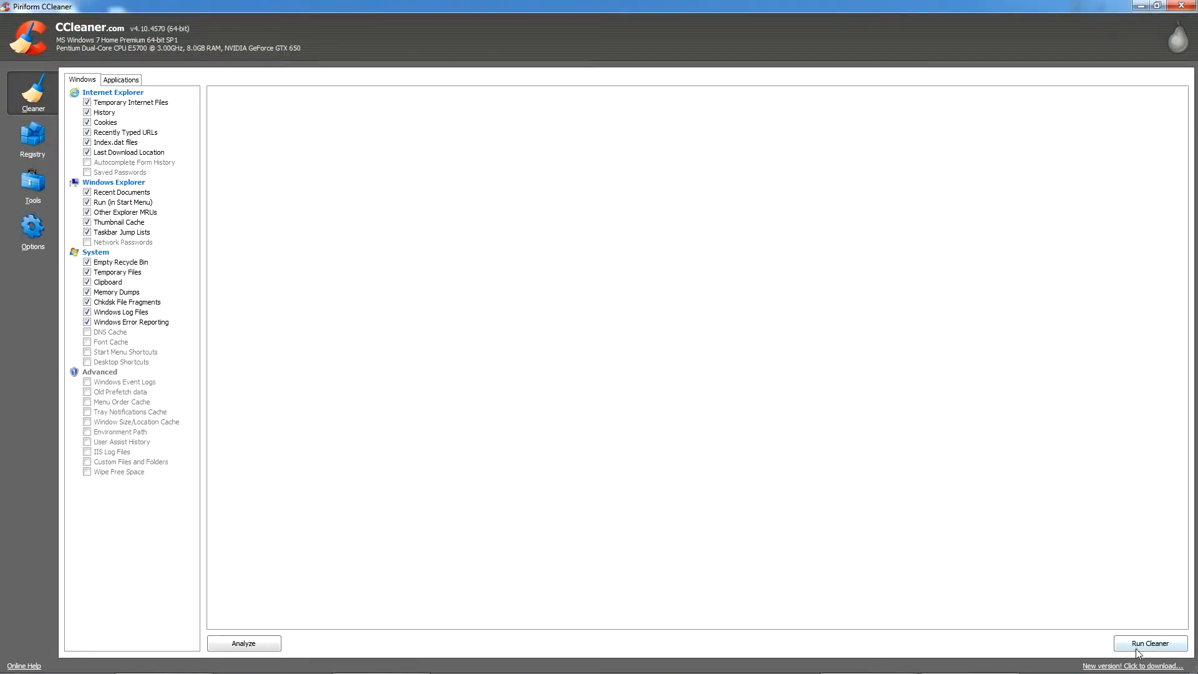
{"action": "left_click", "coordinate": [1137, 653]}
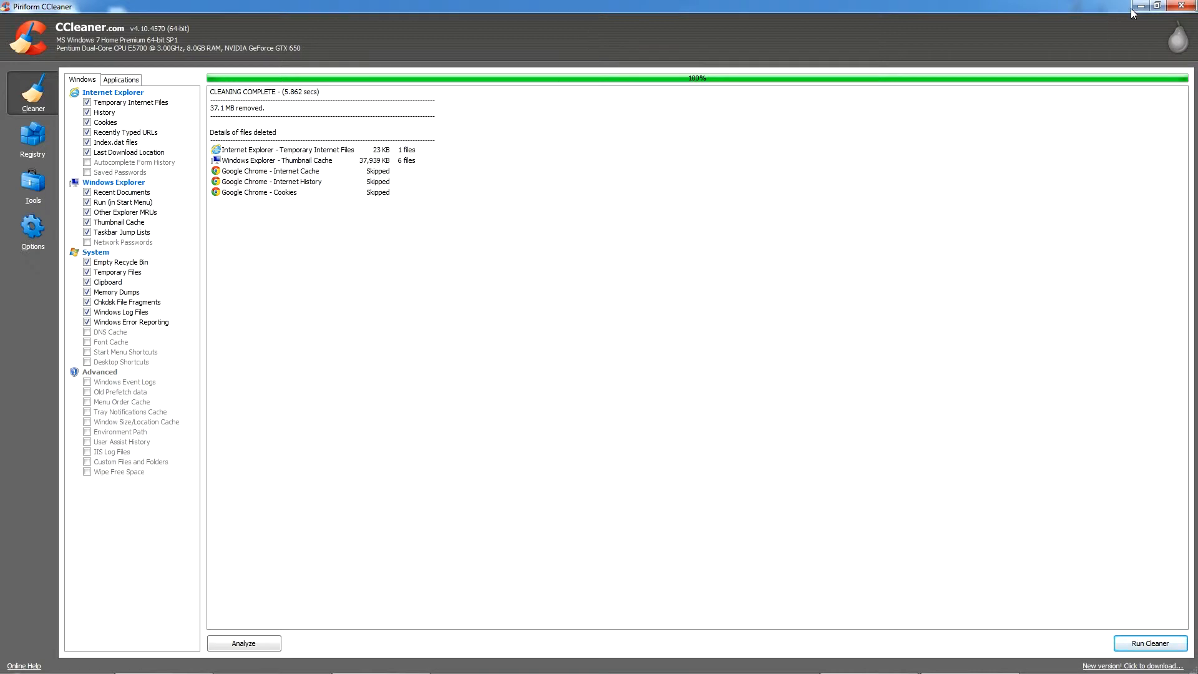
Open the Piriform website from CCleaner, look over its home page and site navigation, and close that page.
{"action": "left_click", "coordinate": [1182, 43]}
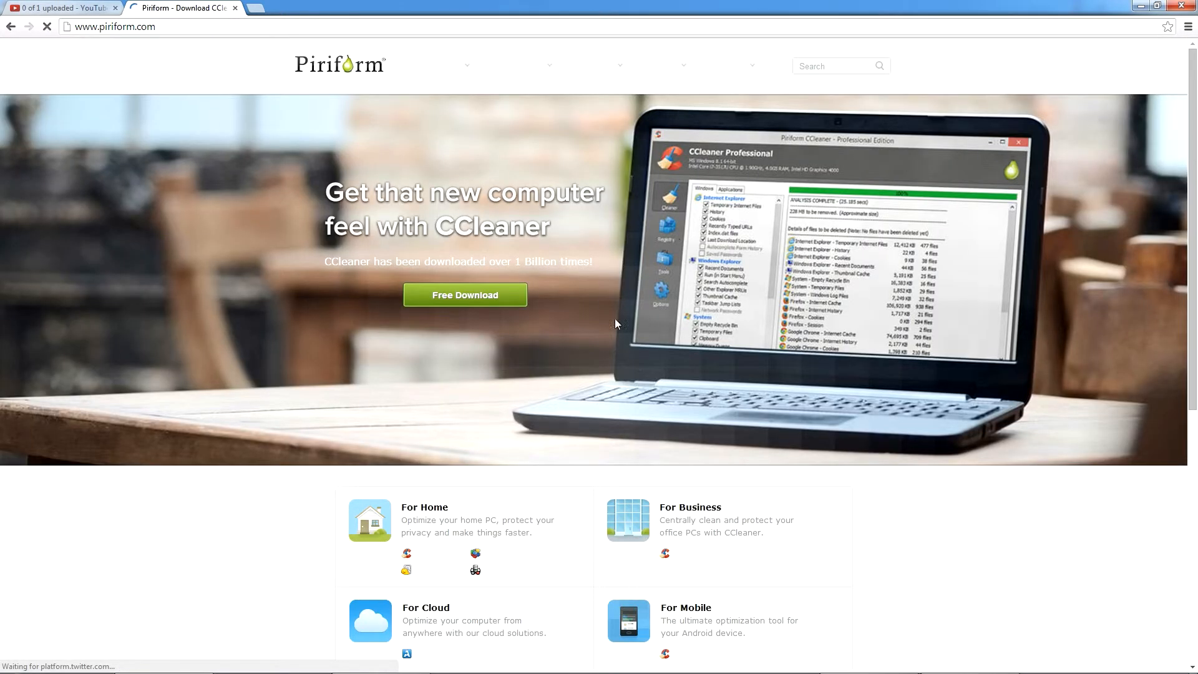
{"action": "scroll", "coordinate": [638, 302], "scroll_direction": "down", "scroll_amount": 2}
{"action": "scroll", "coordinate": [641, 308], "scroll_direction": "up", "scroll_amount": 2}
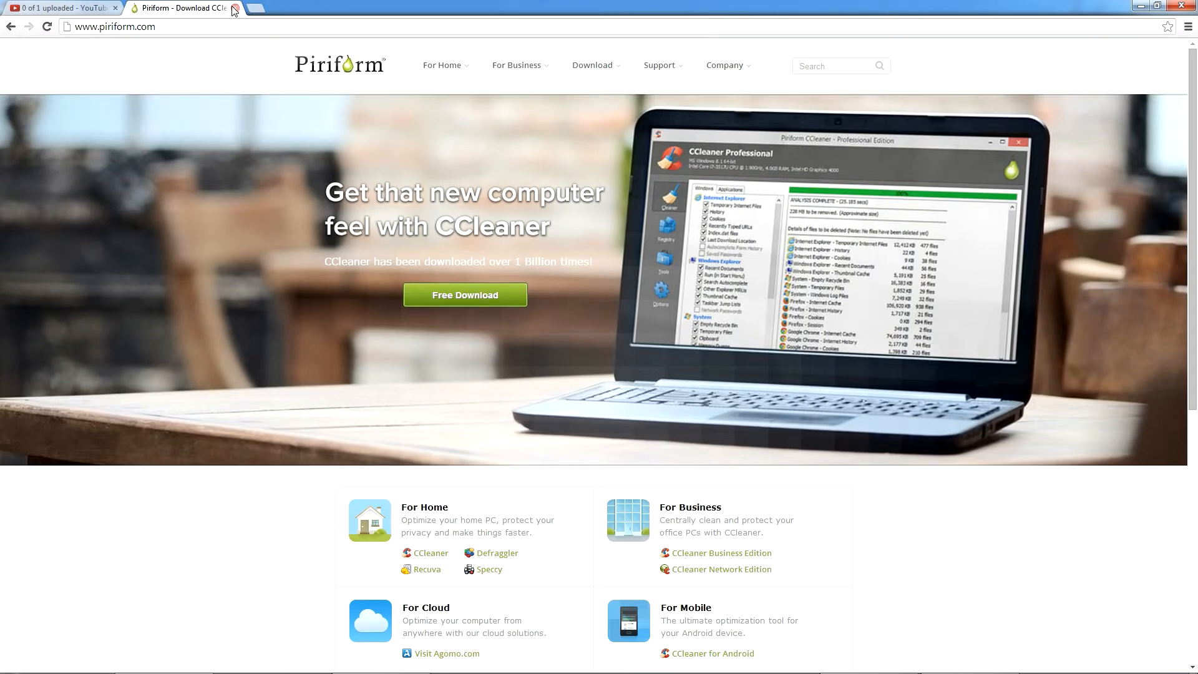
{"action": "mouse_move", "coordinate": [600, 73]}
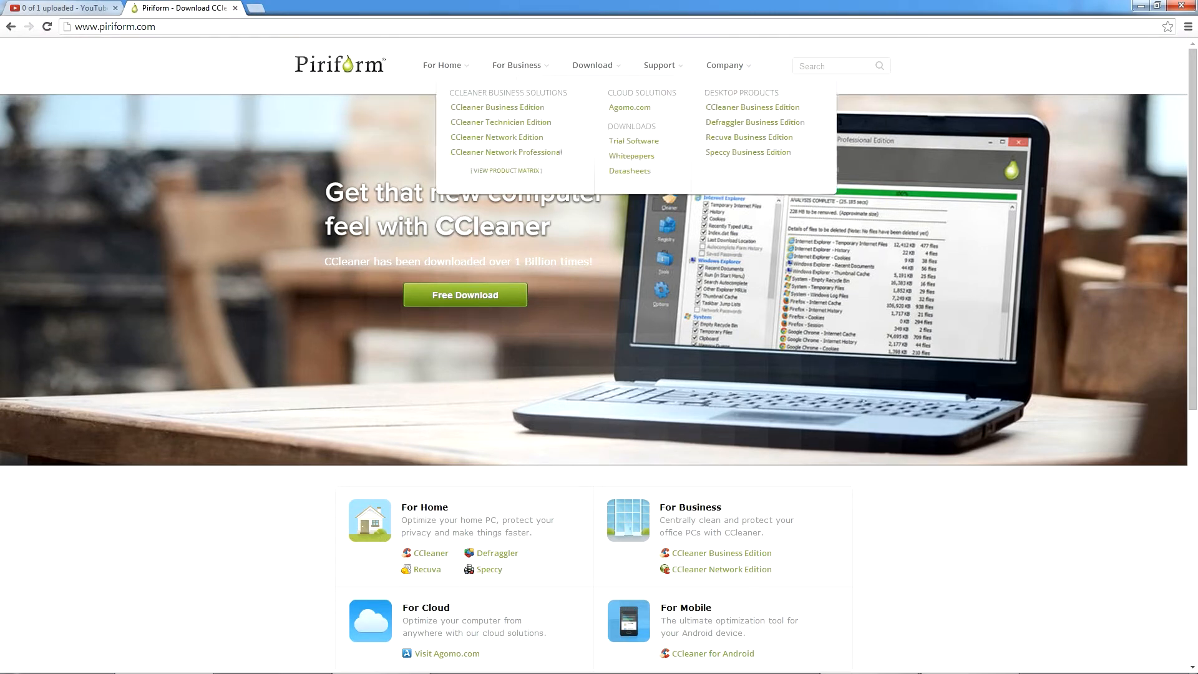
{"action": "left_click", "coordinate": [235, 7]}
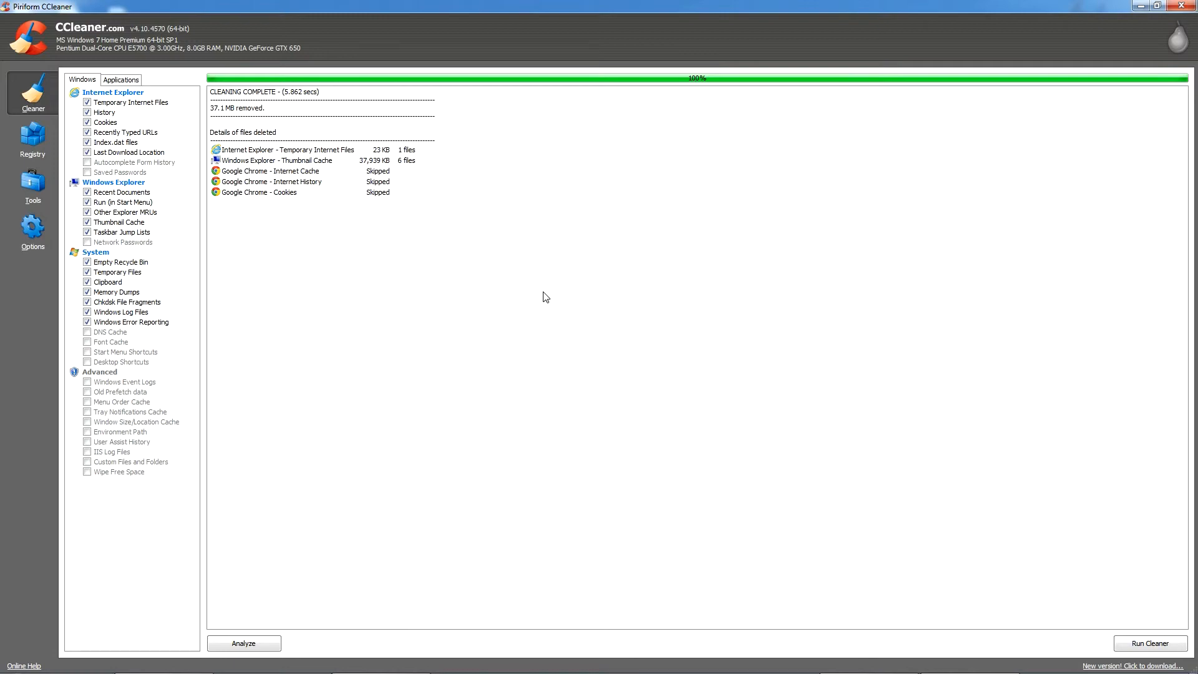
Open the new-version download page from CCleaner, read through the Professional upgrade offer, close the page and return to CCleaner.
{"action": "left_click", "coordinate": [1131, 666]}
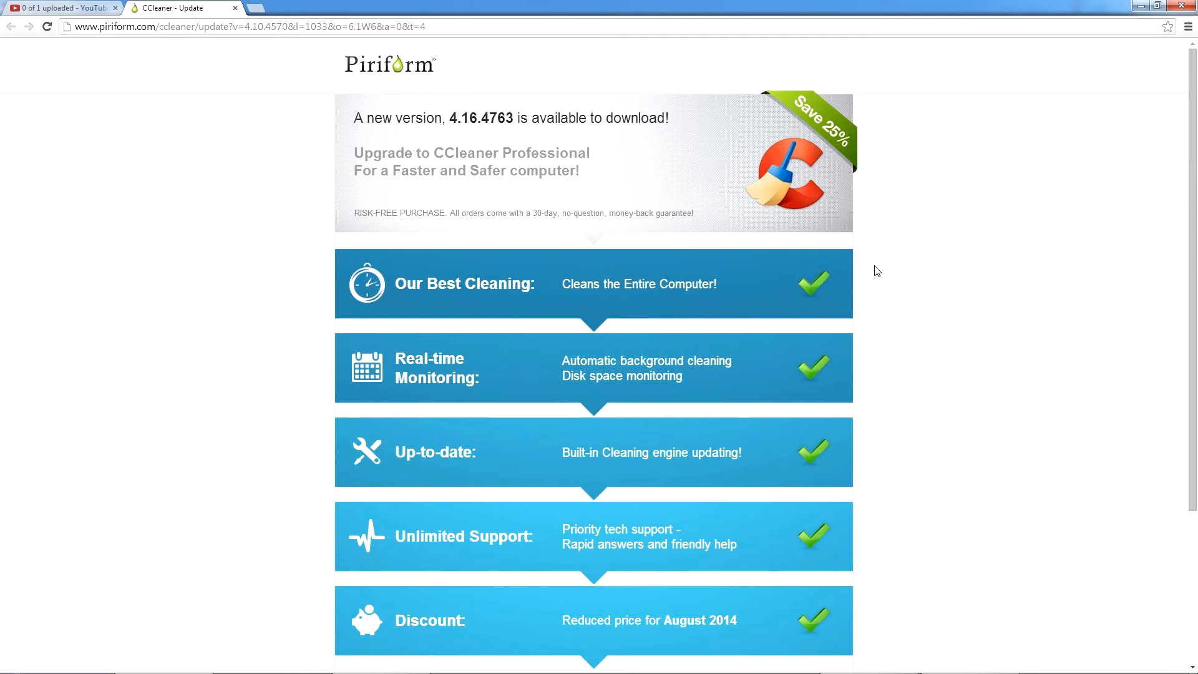
{"action": "scroll", "coordinate": [890, 272], "scroll_direction": "down", "scroll_amount": 3}
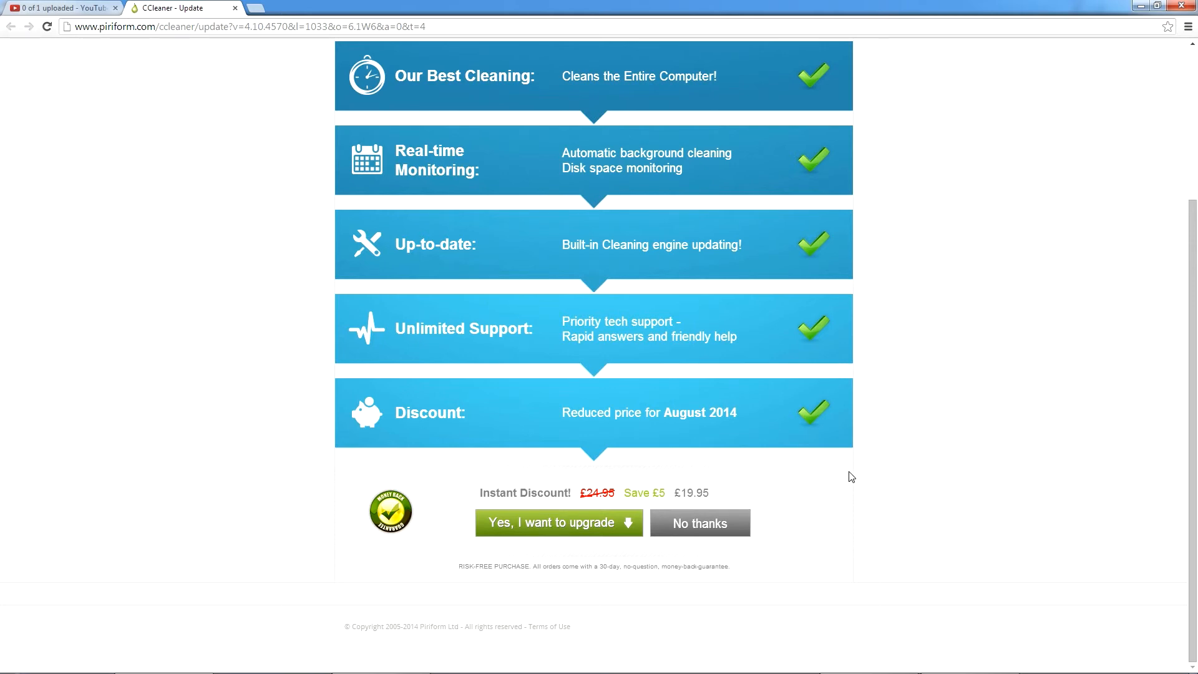
{"action": "scroll", "coordinate": [850, 475], "scroll_direction": "up", "scroll_amount": 3}
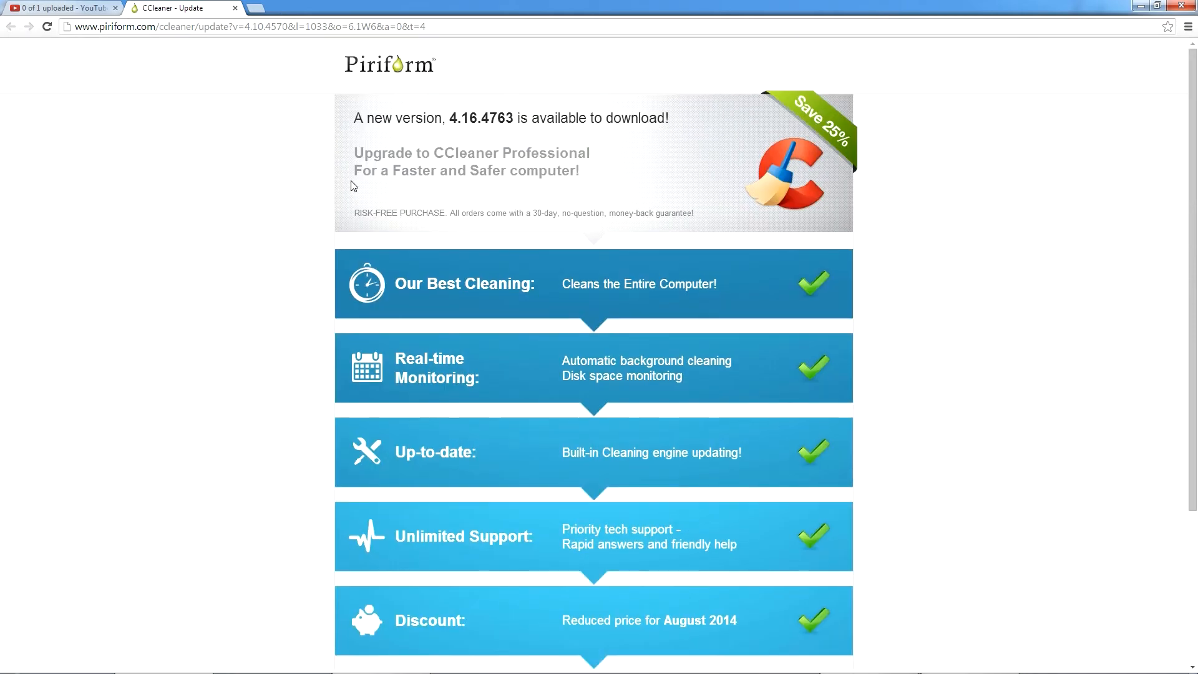
{"action": "left_click", "coordinate": [235, 9]}
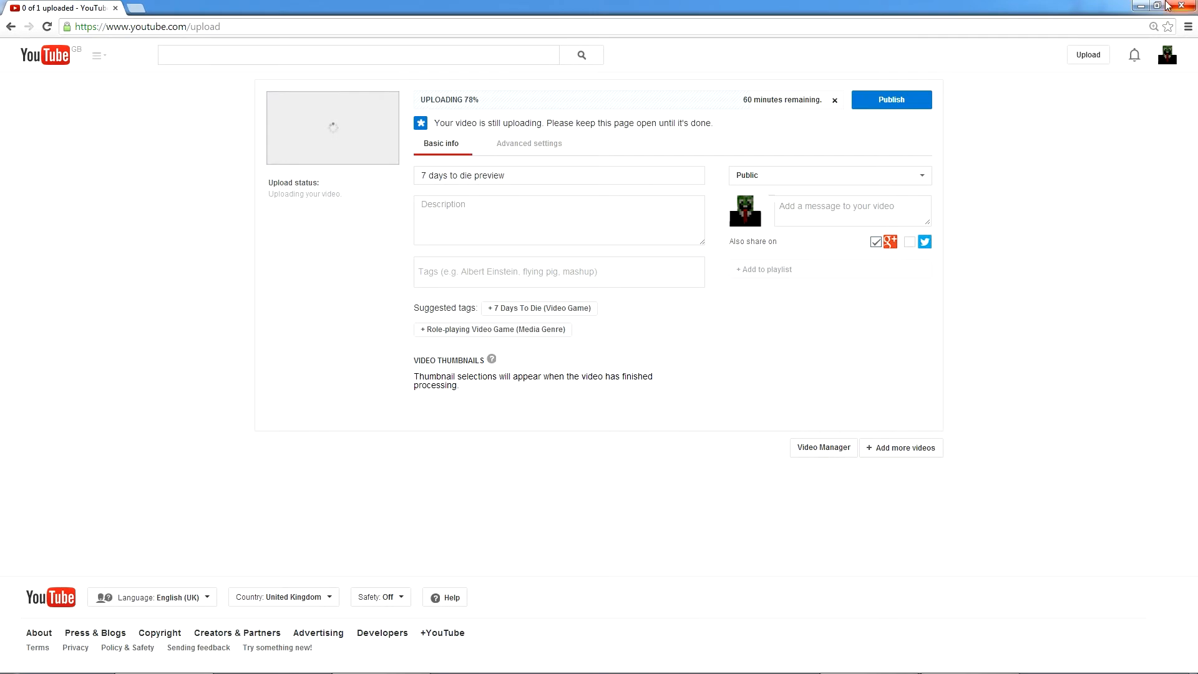
{"action": "left_click", "coordinate": [1141, 6]}
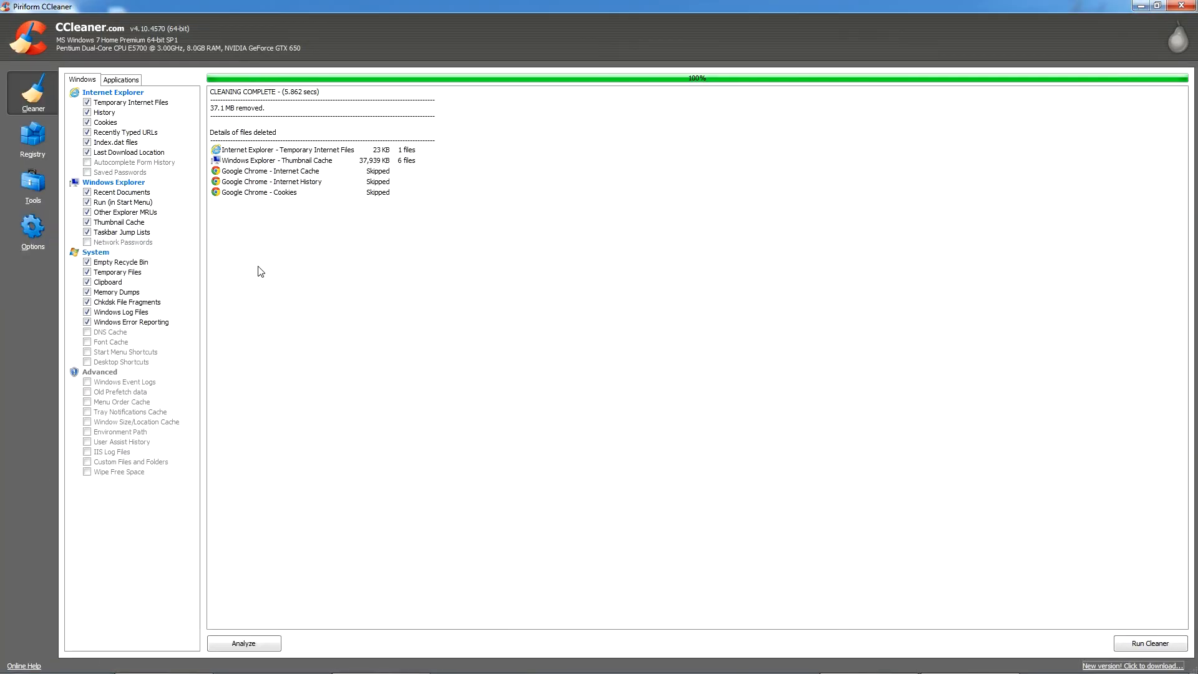